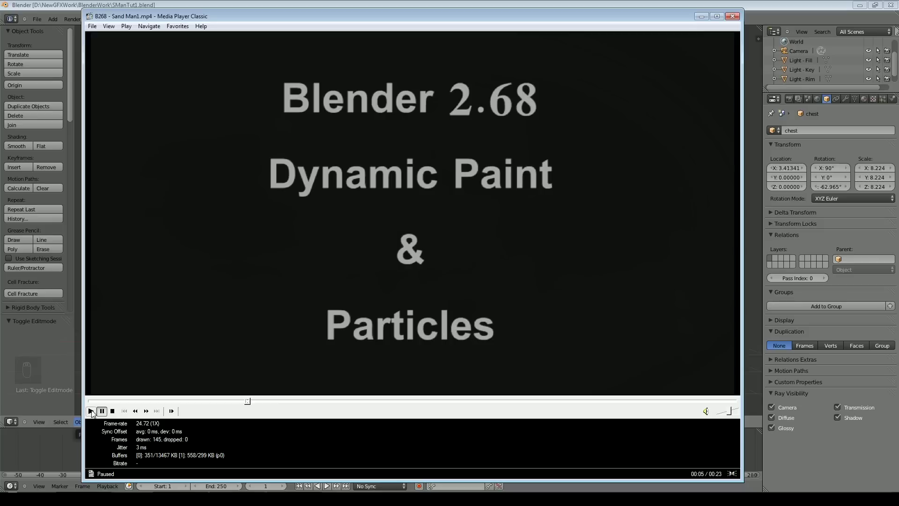
Step: Play the 23-second Sand Man1.mp4 preview clip through and stop it at 00:00
left_click(92, 411)
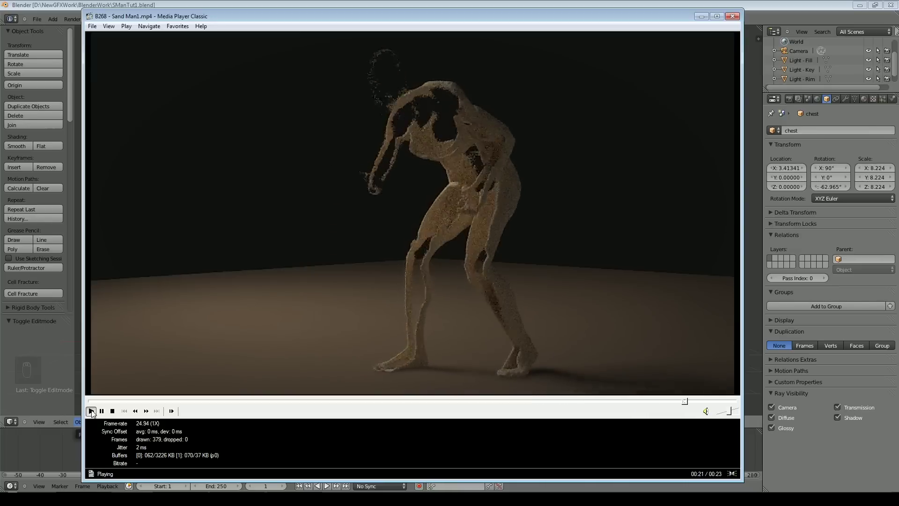
left_click(113, 412)
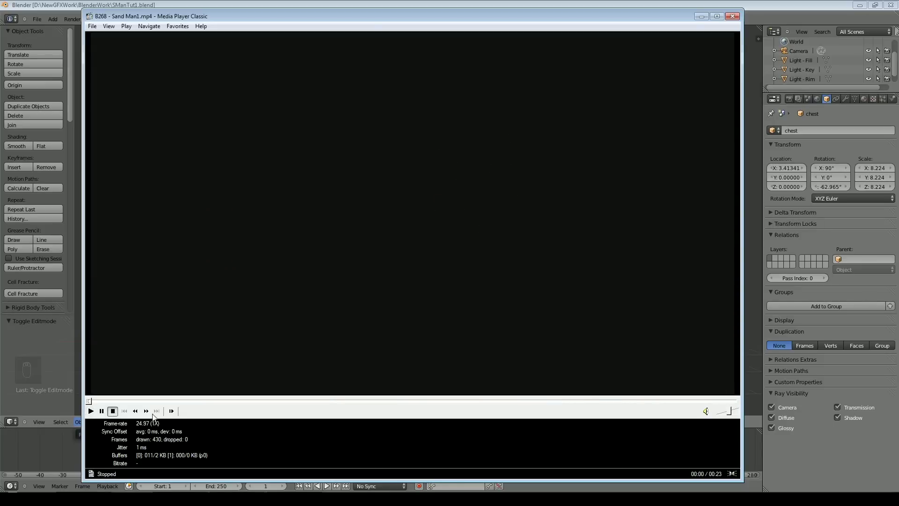
Step: Minimize Media Player Classic to bring up the SManTut1.blend figure in Blender
left_click(701, 16)
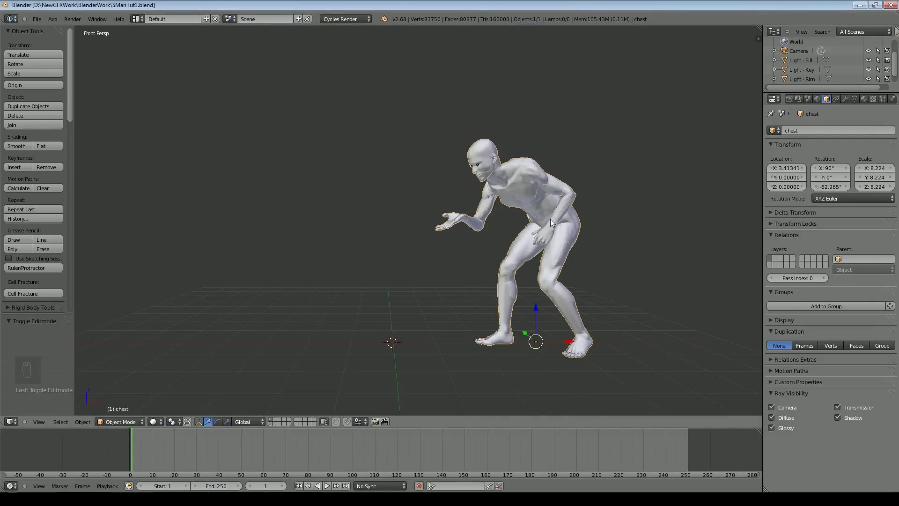
middle_click_drag(527, 240, 507, 253)
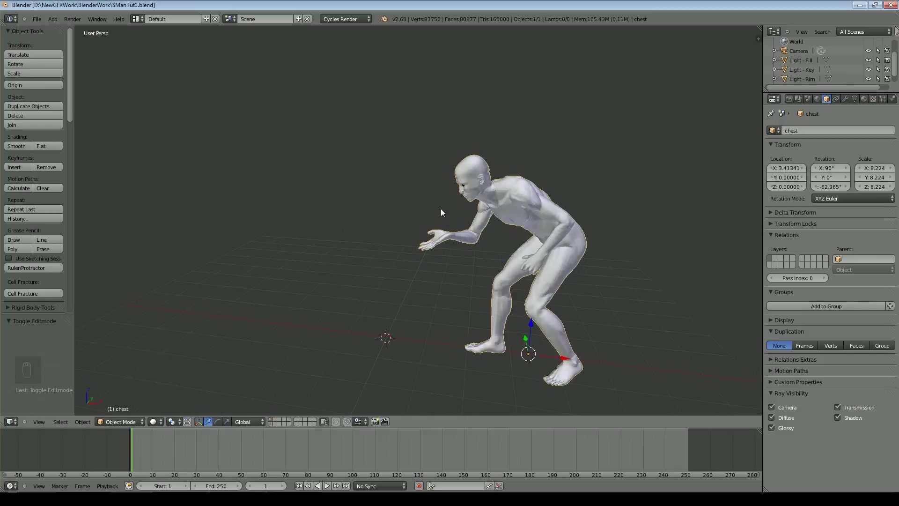
middle_click_drag(432, 246, 446, 251)
Step: Add a plane scaled to 7.218, drop it along Z under the feet, and select the figure
left_click(53, 19)
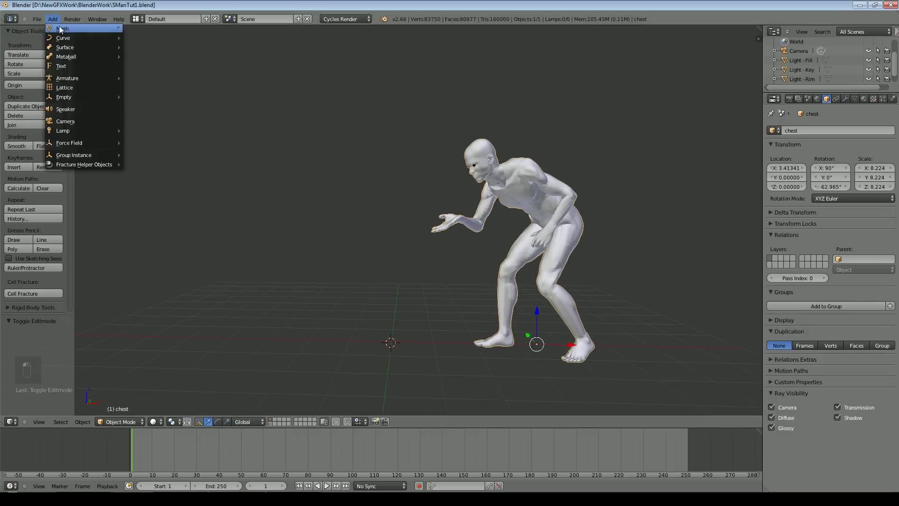
mouse_move(66, 32)
left_click(141, 32)
key("s")
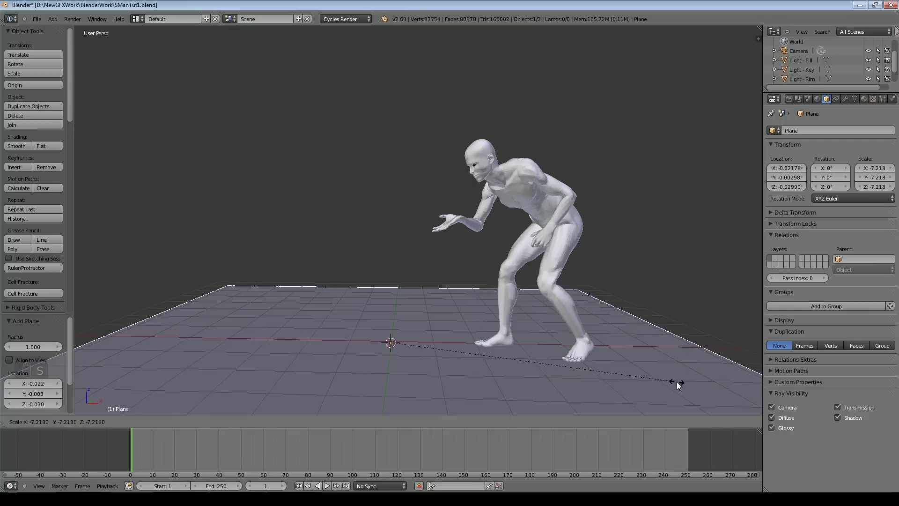
left_click(676, 381)
key("g")
key("z")
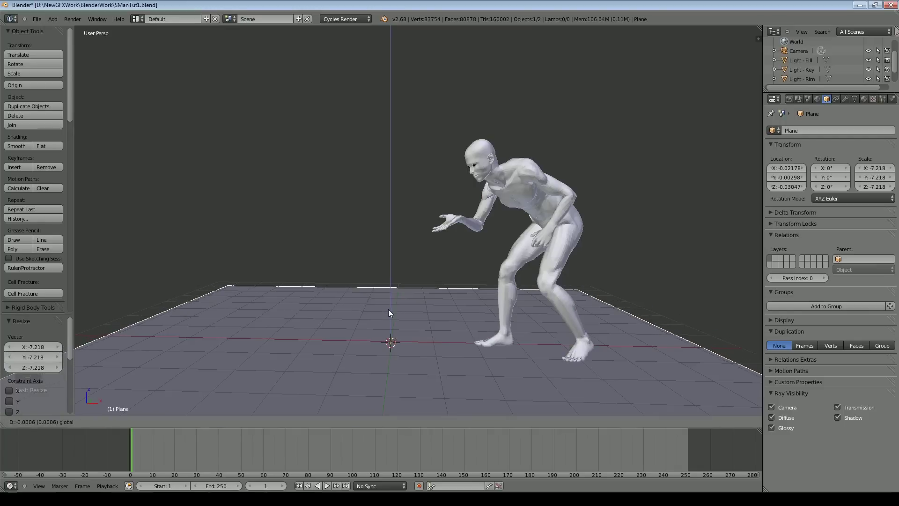
left_click(388, 309)
middle_click_drag(572, 319, 543, 197)
right_click(544, 197)
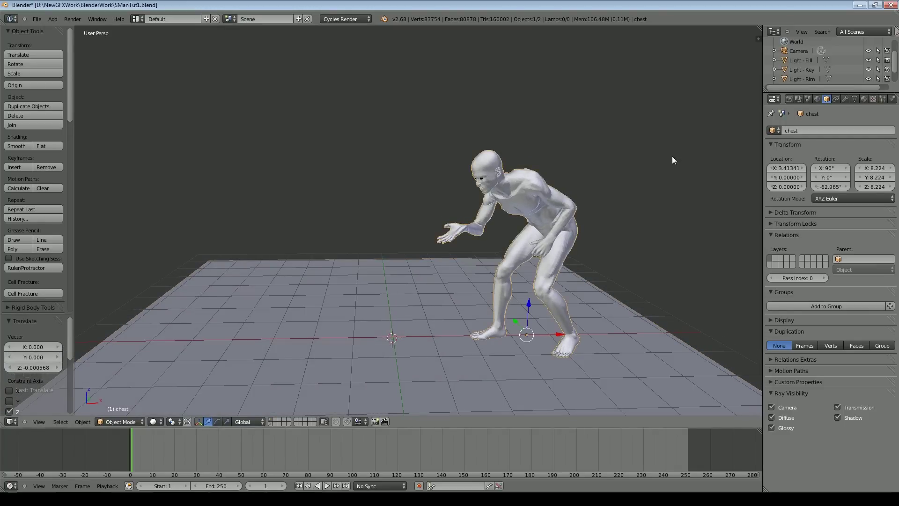
Step: Add an icosphere on an empty scene layer
left_click(883, 99)
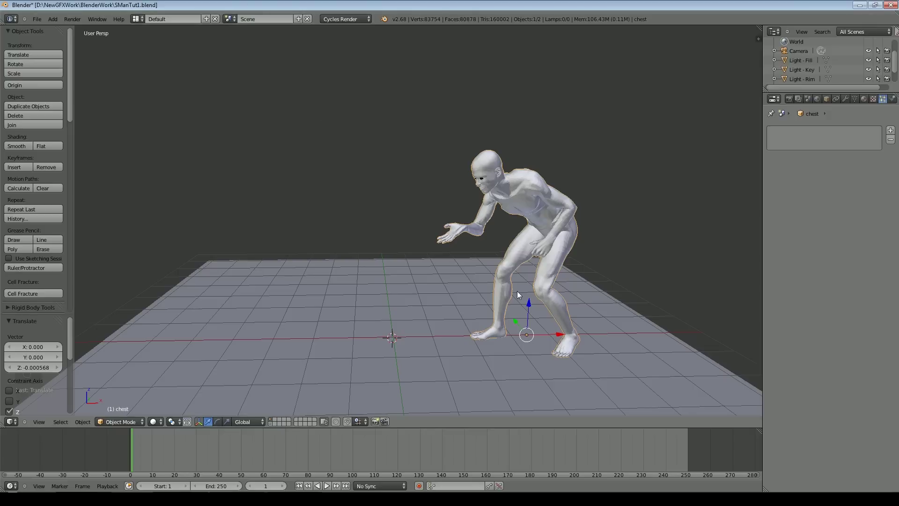
left_click(276, 420)
left_click(52, 19)
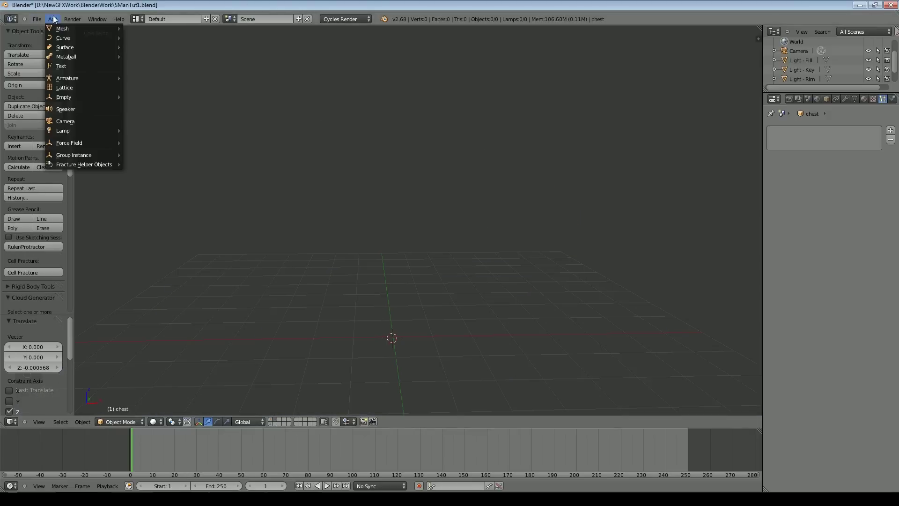
mouse_move(71, 28)
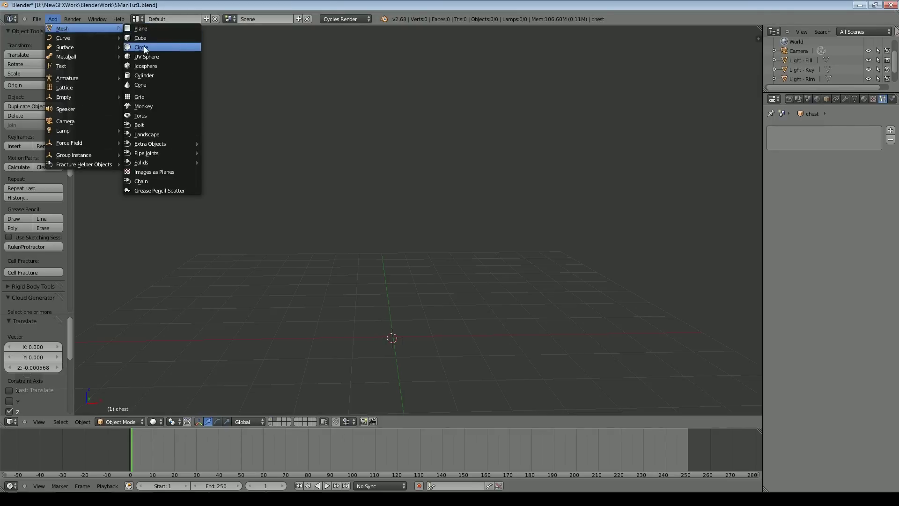
left_click(154, 70)
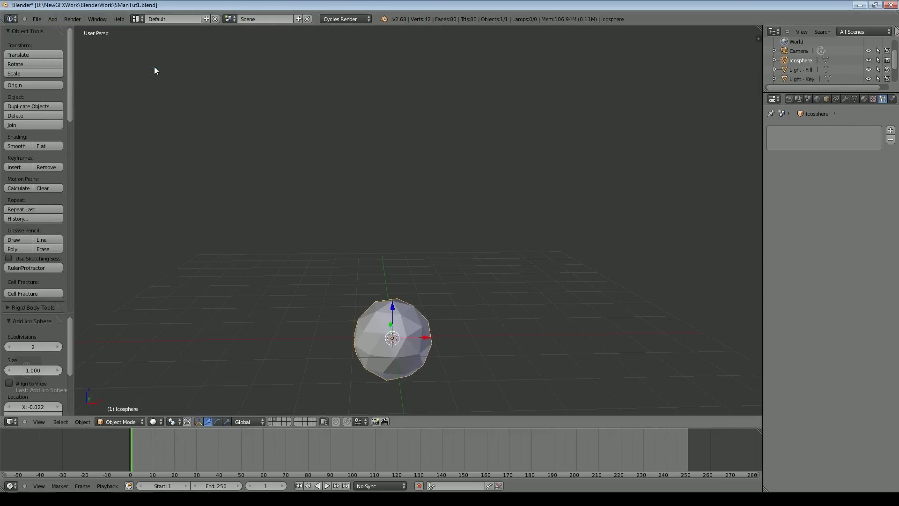
Step: Give the icosphere a new orange-red material (Material.003)
middle_click_drag(439, 341, 448, 336)
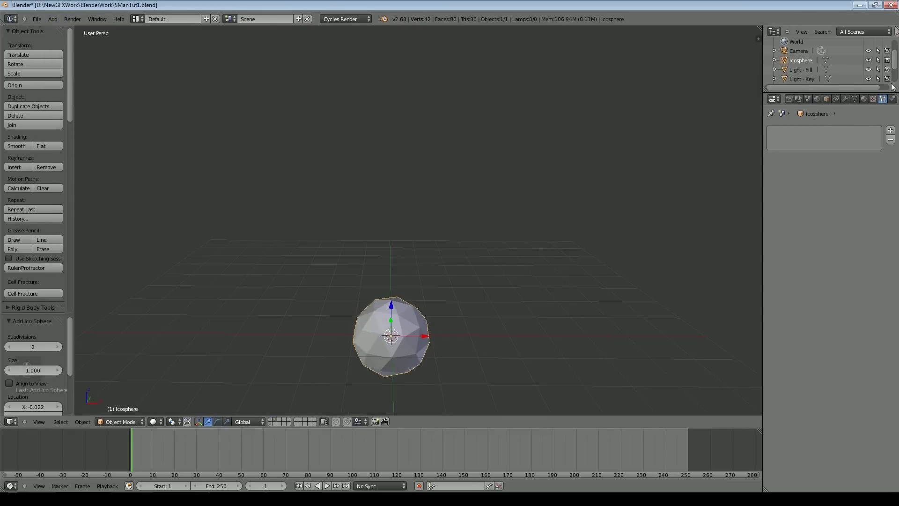
left_click(865, 98)
left_click(843, 161)
left_click(839, 205)
left_click(875, 113)
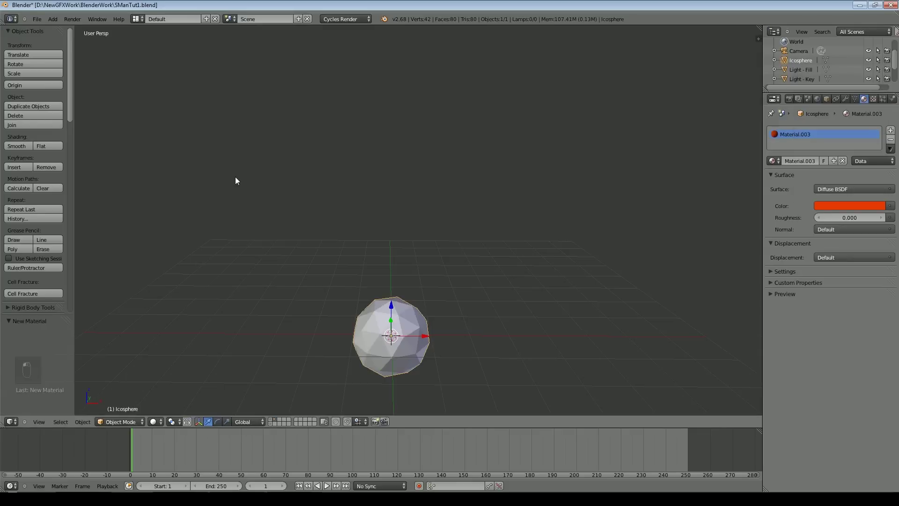
left_click(785, 271)
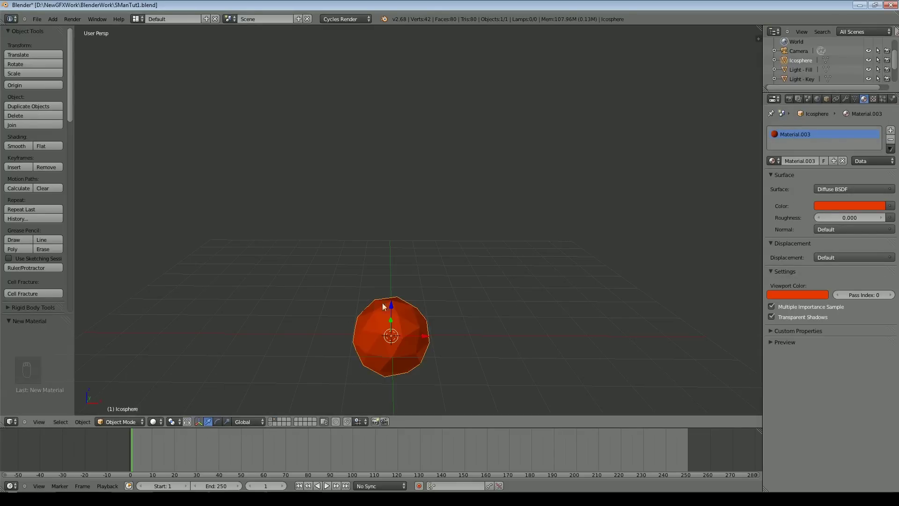
middle_click_drag(411, 301, 628, 225)
Step: Rename the icosphere to 'Particle', return to layer 2, and select the figure
left_click(827, 98)
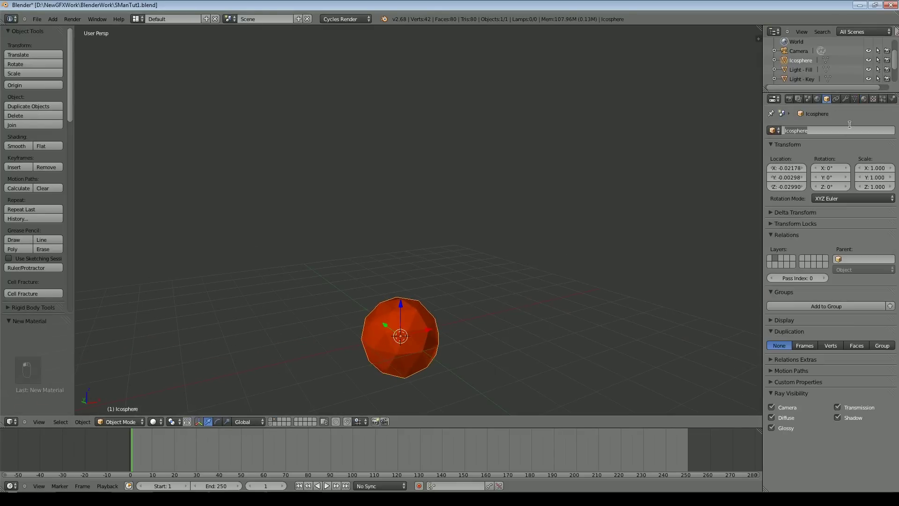
type("Particle")
key("Return")
key("2")
middle_click_drag(527, 263, 473, 266)
right_click(473, 265)
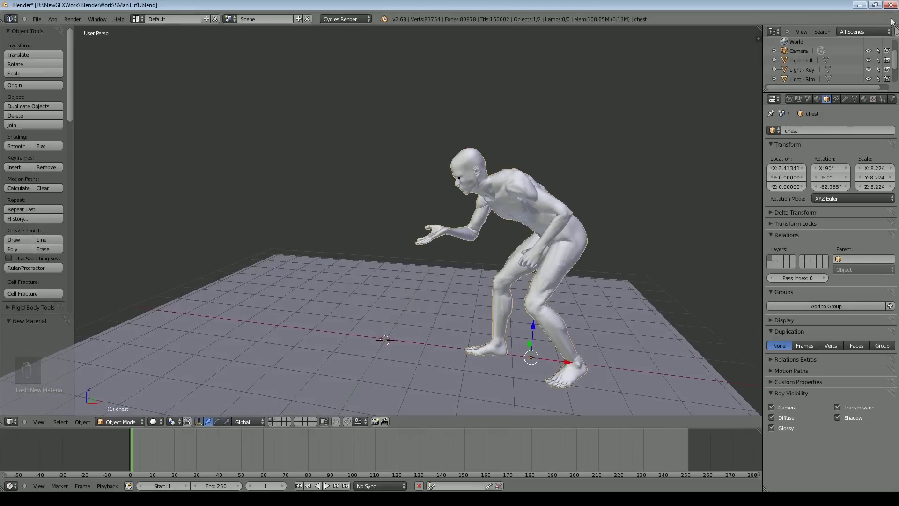
Step: Add a new particle system of type Hair to the figure
left_click(882, 99)
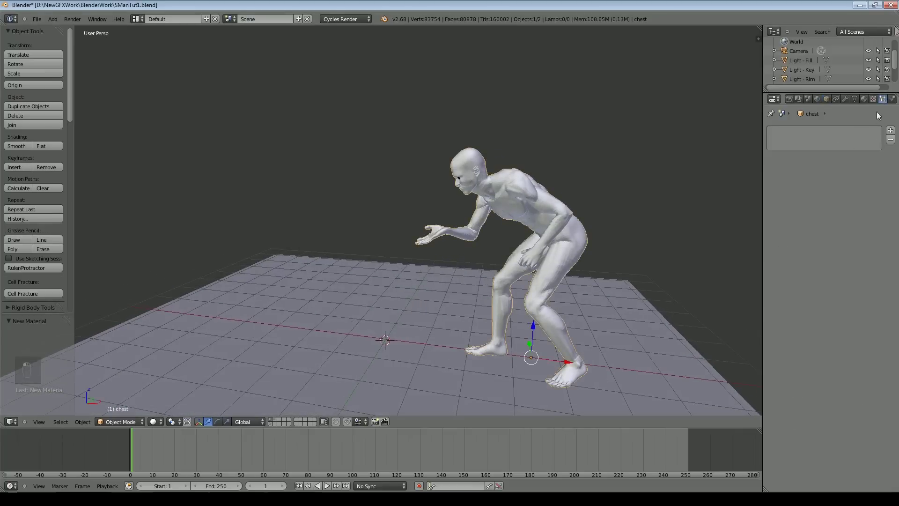
left_click(890, 132)
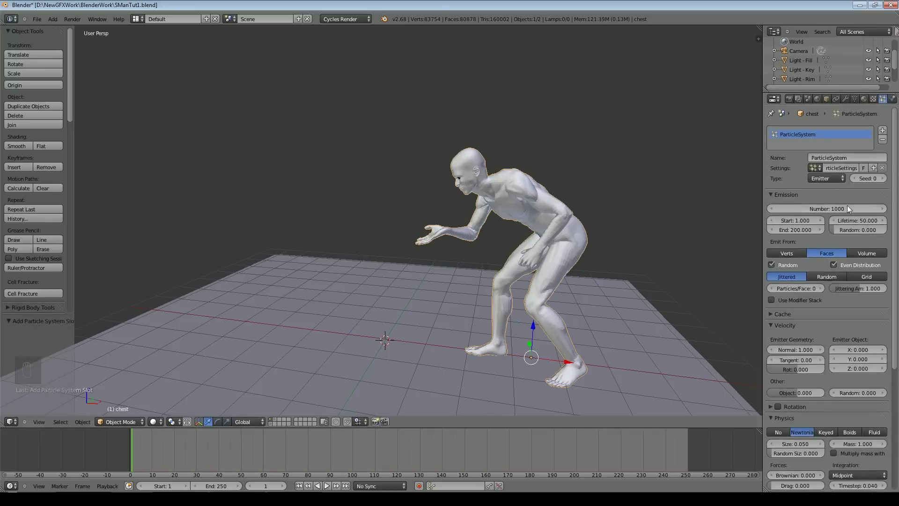
left_click(825, 179)
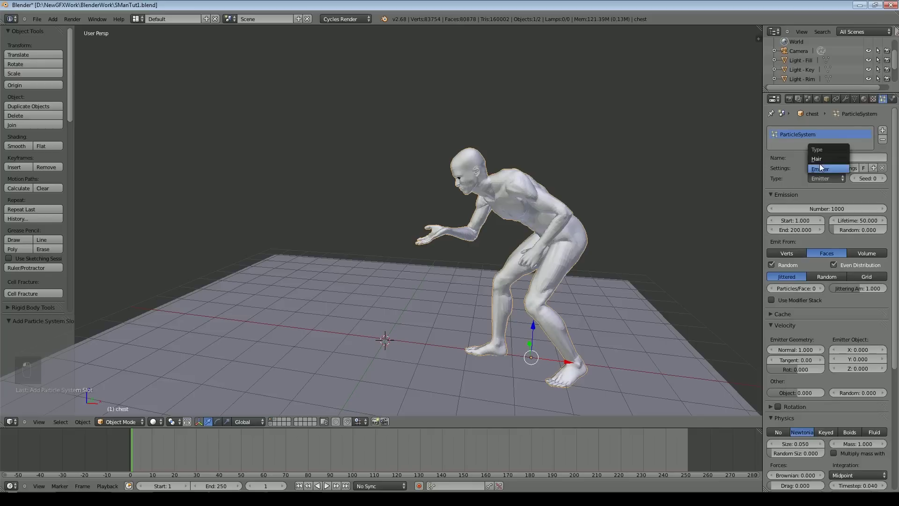
left_click(821, 165)
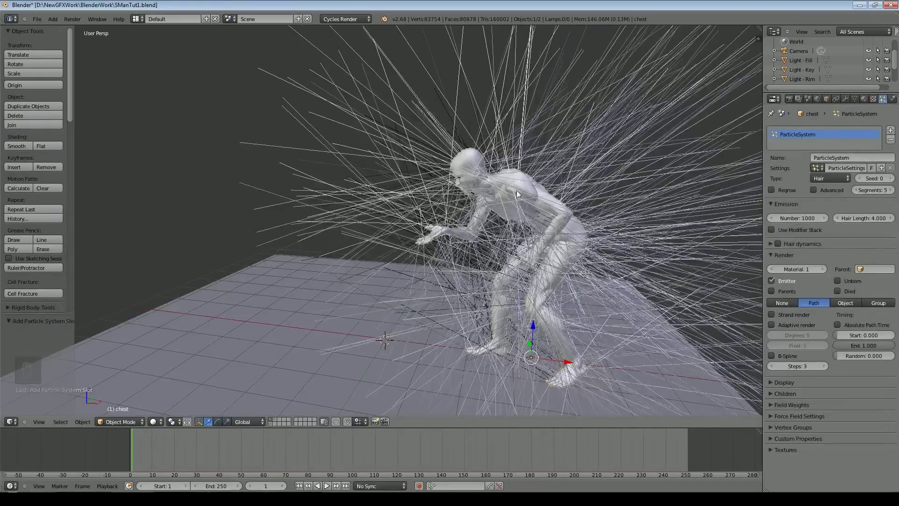
Step: Render the hair as Object with Particle as the dupli object, covering the figure in spheres
left_click(846, 303)
left_click(839, 315)
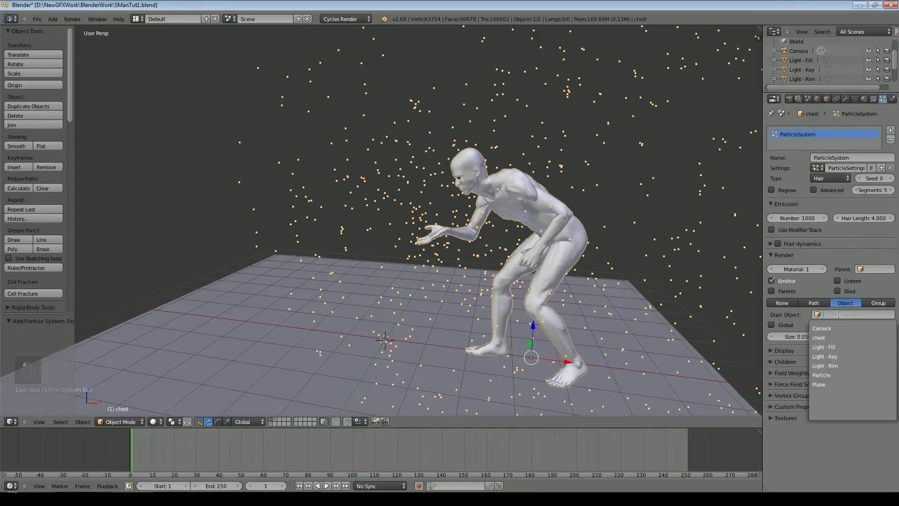
left_click(822, 376)
middle_click_drag(469, 260, 542, 210)
scroll(541, 210, "up", 4)
scroll(541, 211, "down", 4)
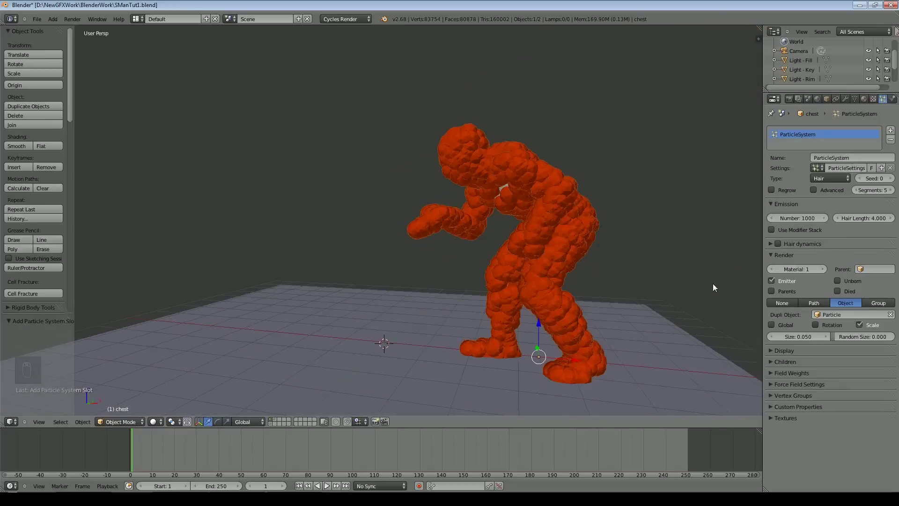
Step: Shrink the Particle spheres to size 0.010 with random size 0.828
left_click(773, 336)
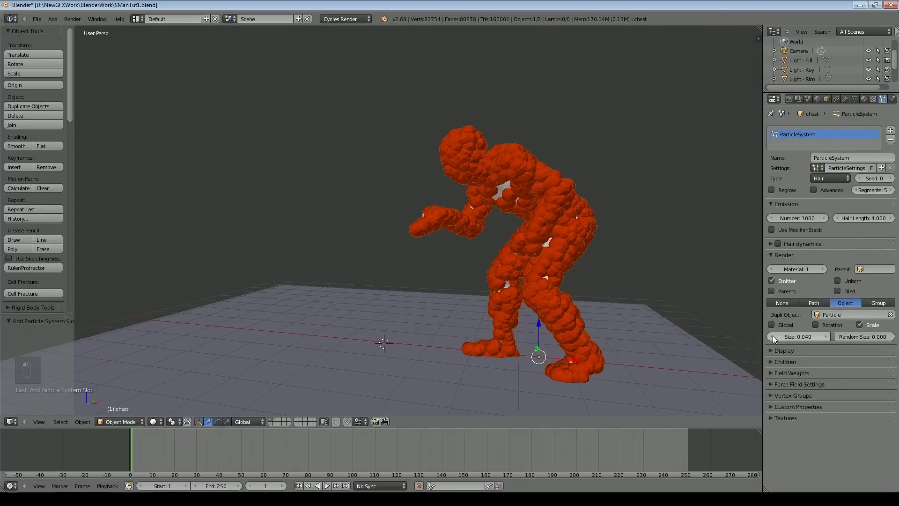
left_click(773, 336)
left_click(773, 336)
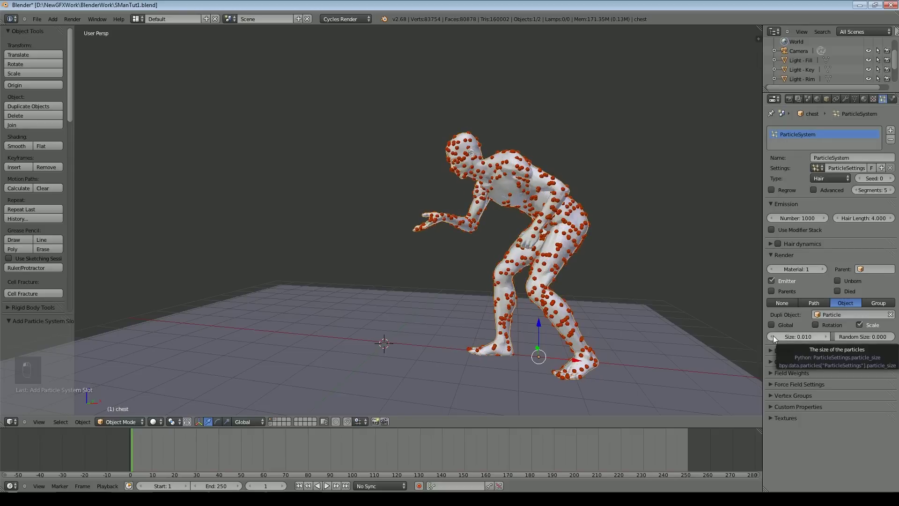
left_click_drag(834, 336, 867, 333)
Step: Raise the hair particle count to 1022
scroll(666, 217, "up", 3)
scroll(637, 203, "up", 2)
scroll(664, 257, "down", 3)
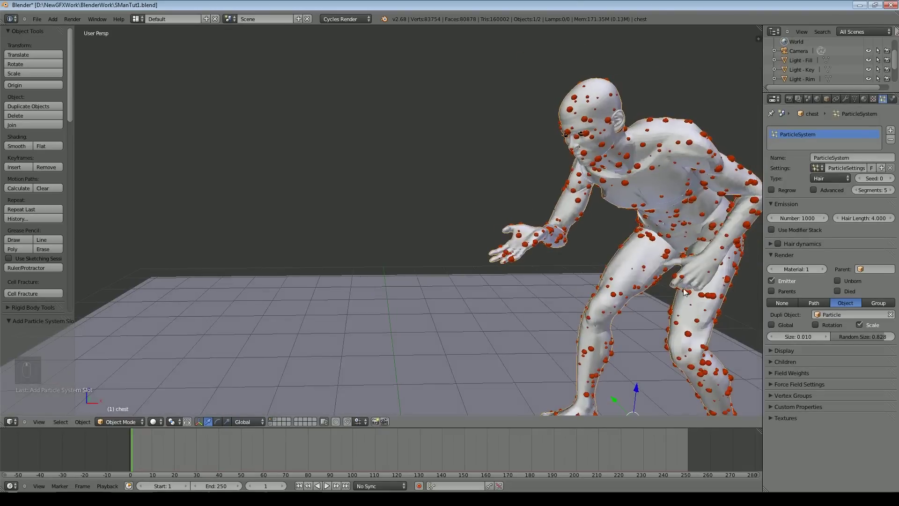
middle_click_drag(674, 292, 520, 269)
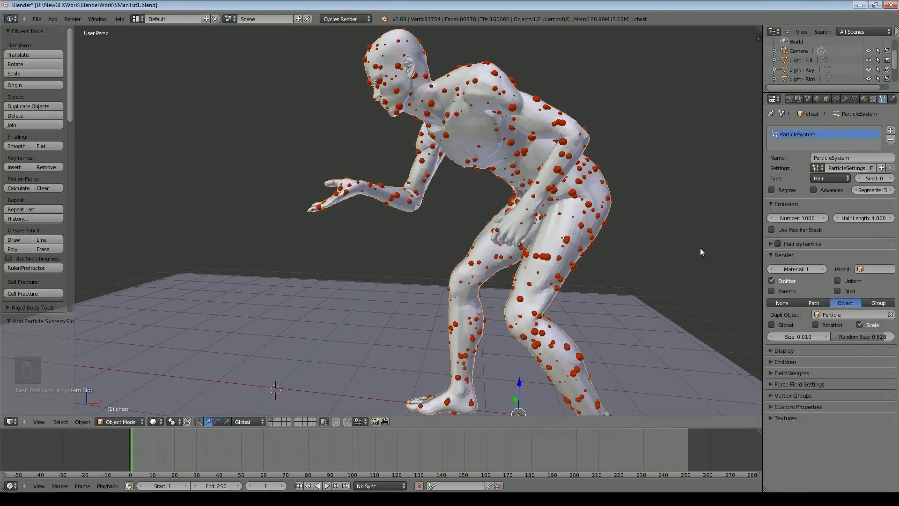
middle_click_drag(707, 190, 611, 211)
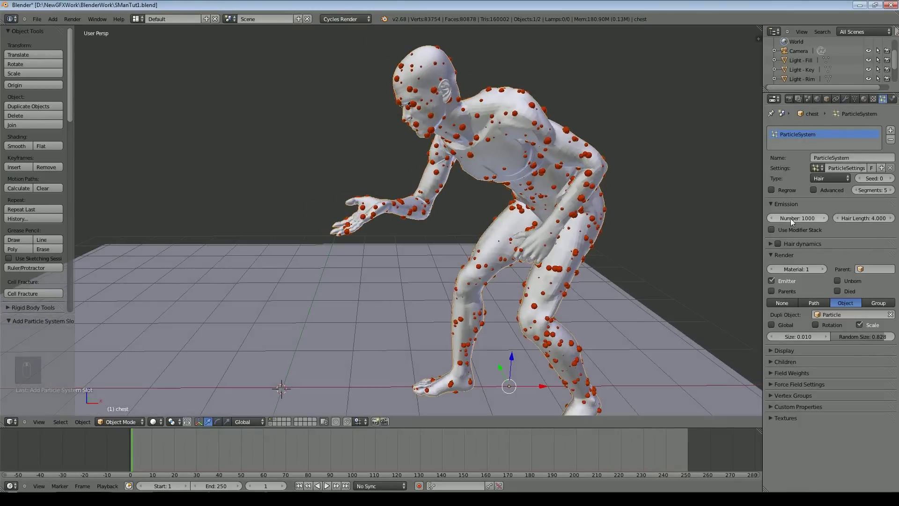
mouse_move(793, 219)
left_mouse_down()
mouse_move(812, 218)
mouse_move(797, 219)
left_mouse_up()
Step: Enable child particles, compare Simple with Interpolated, and leave Interpolated children active
left_click(775, 362)
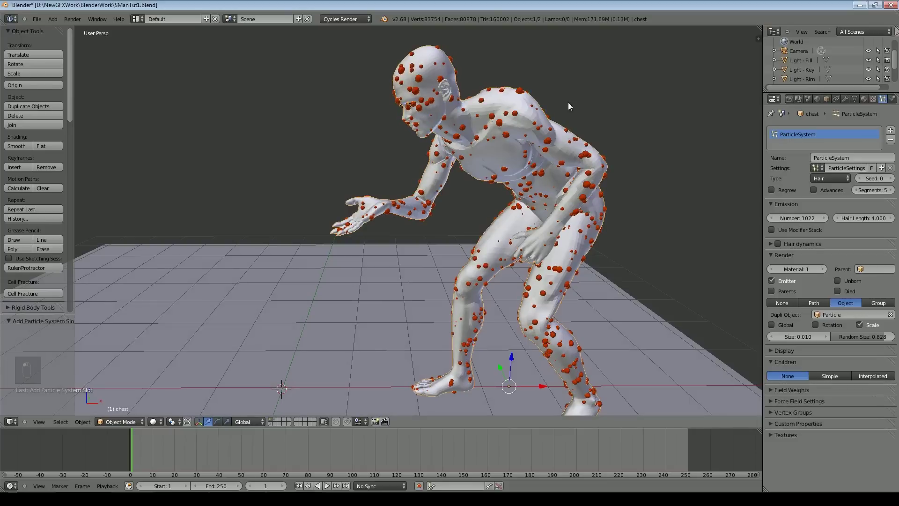
scroll(675, 333, "up", 5)
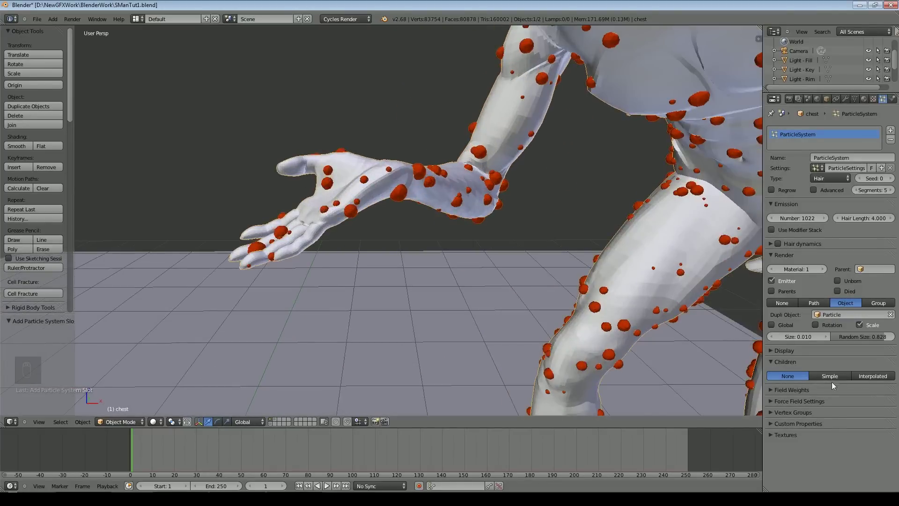
left_click(832, 376)
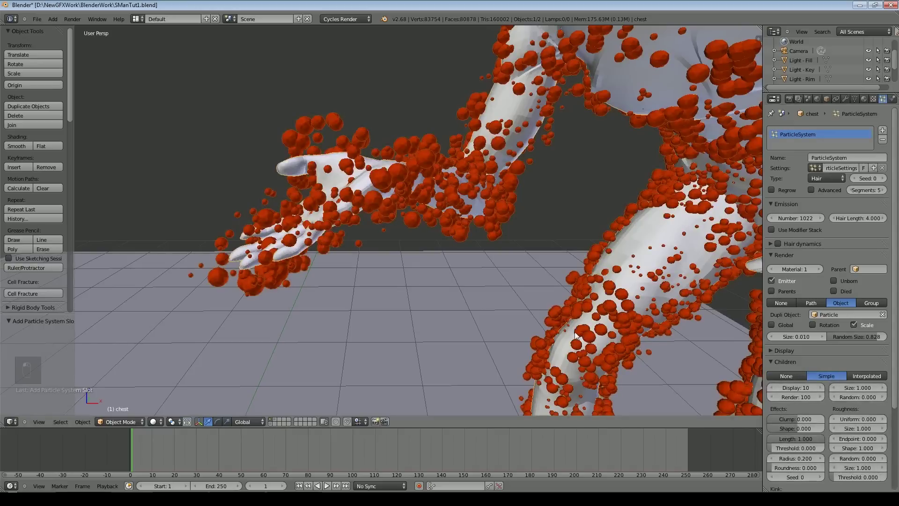
left_click(861, 376)
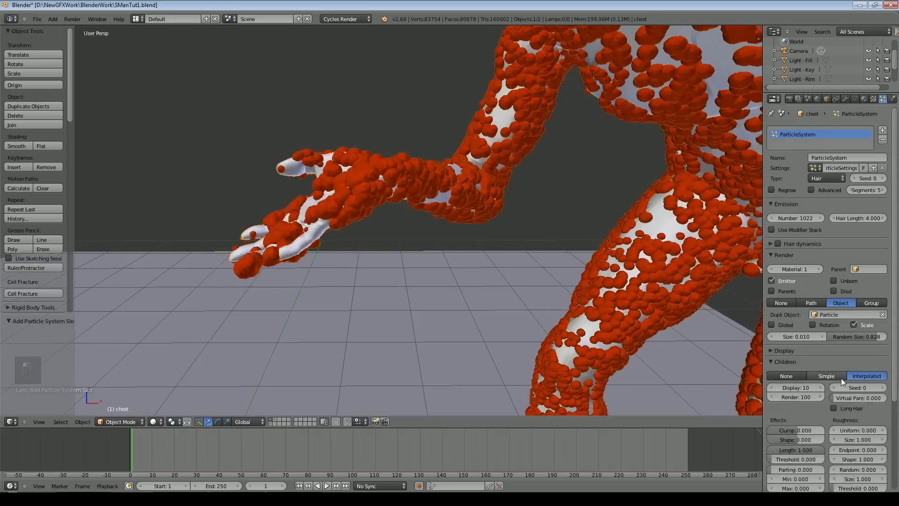
left_click(832, 376)
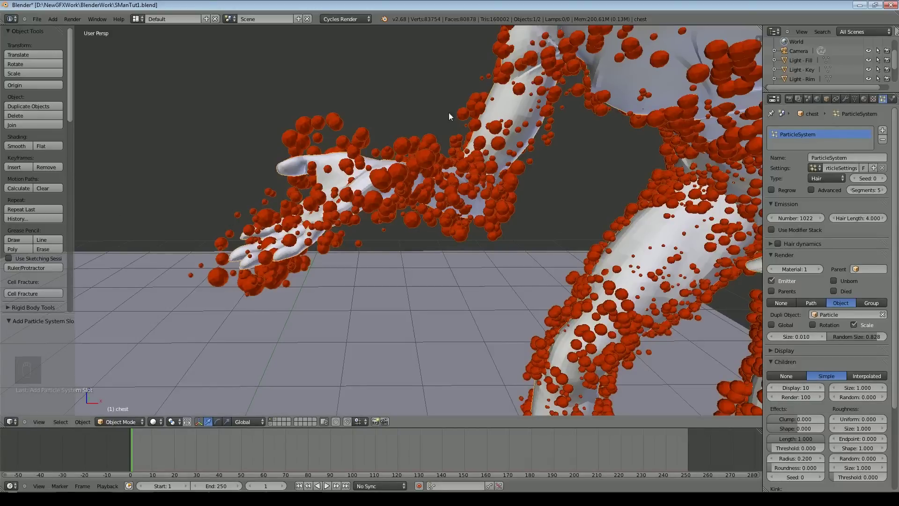
scroll(530, 159, "down", 5)
middle_click_drag(546, 157, 420, 47)
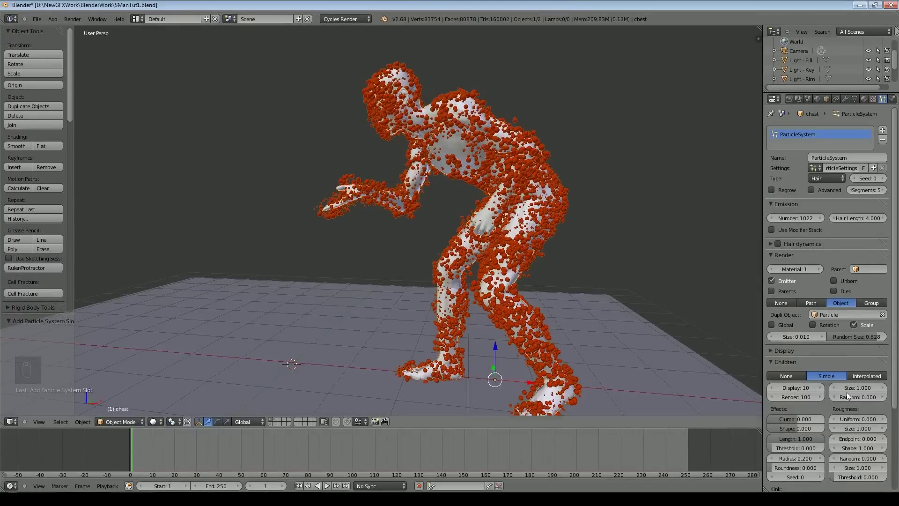
left_click(858, 377)
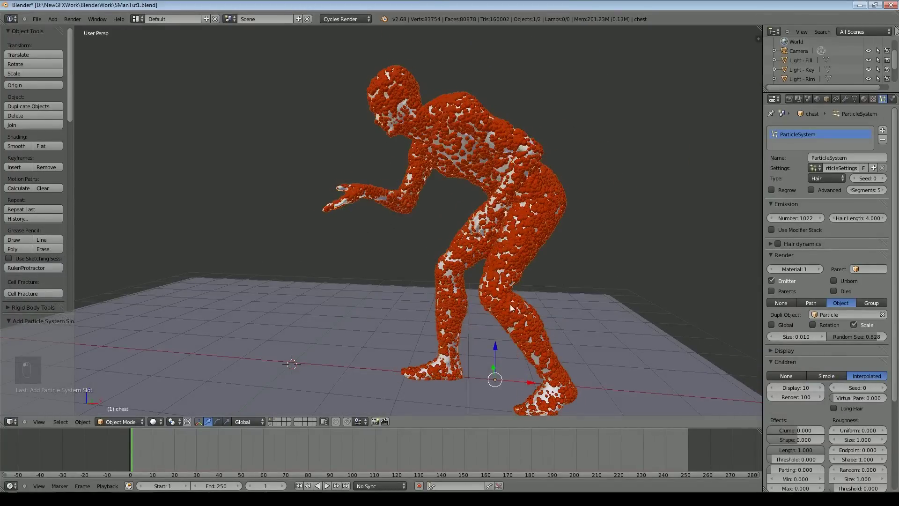
scroll(417, 112, "up", 5)
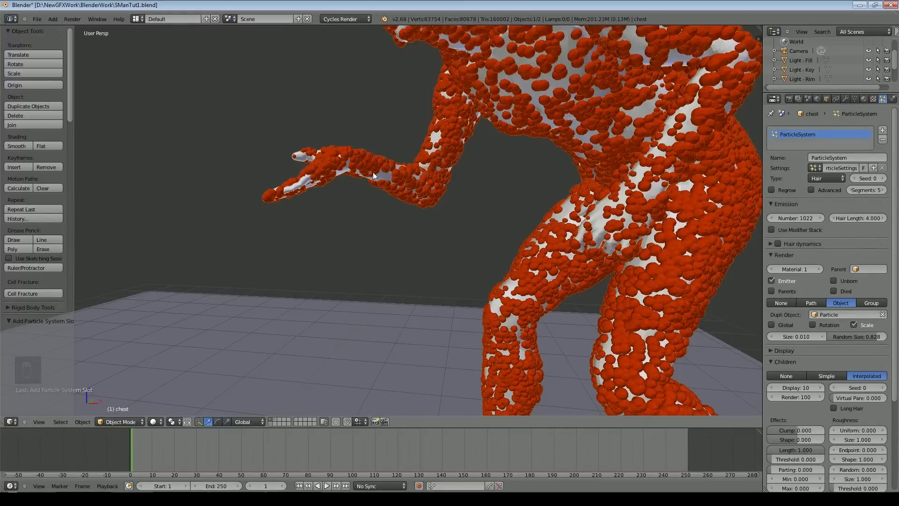
scroll(392, 175, "down", 5)
middle_click_drag(467, 215, 504, 182)
Step: Set the hair particle count to 2000
scroll(504, 182, "up", 2)
left_click(801, 217)
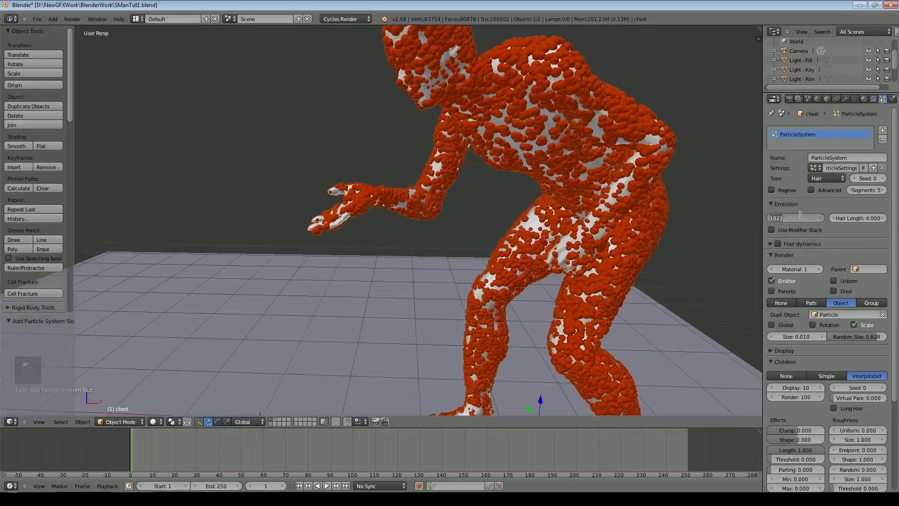
type("200")
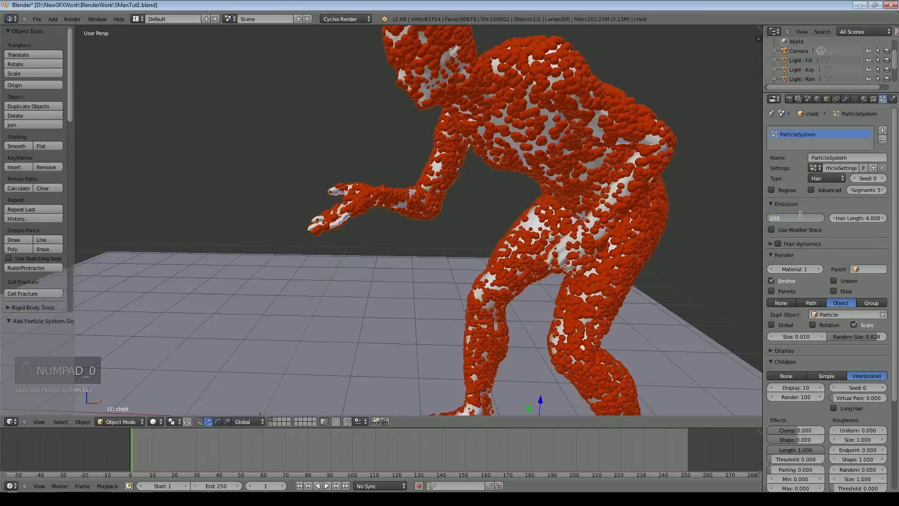
type("0")
key("Return")
scroll(826, 281, "down", 2)
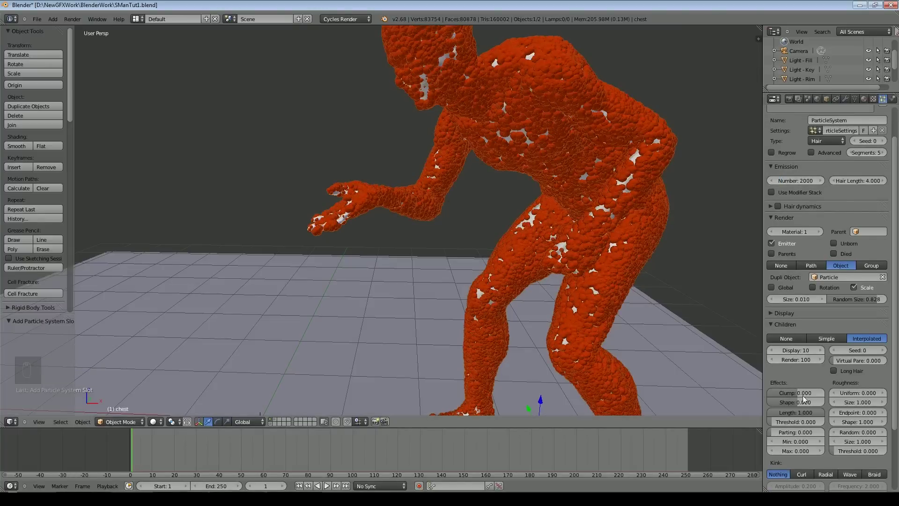
middle_click_drag(467, 232, 520, 232)
Step: Try a particle size of 0.05, then undo back to 0.010
left_click(794, 300)
type("0.05")
key("Return")
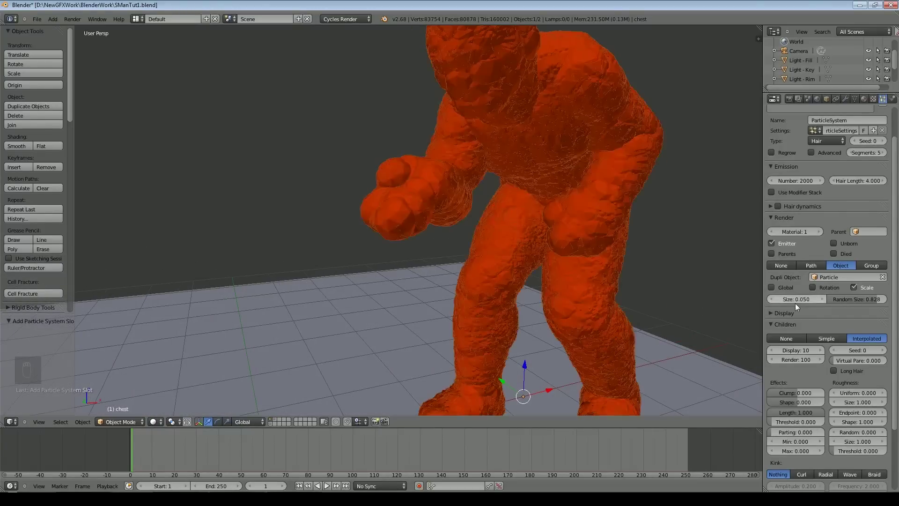
key("ctrl+z")
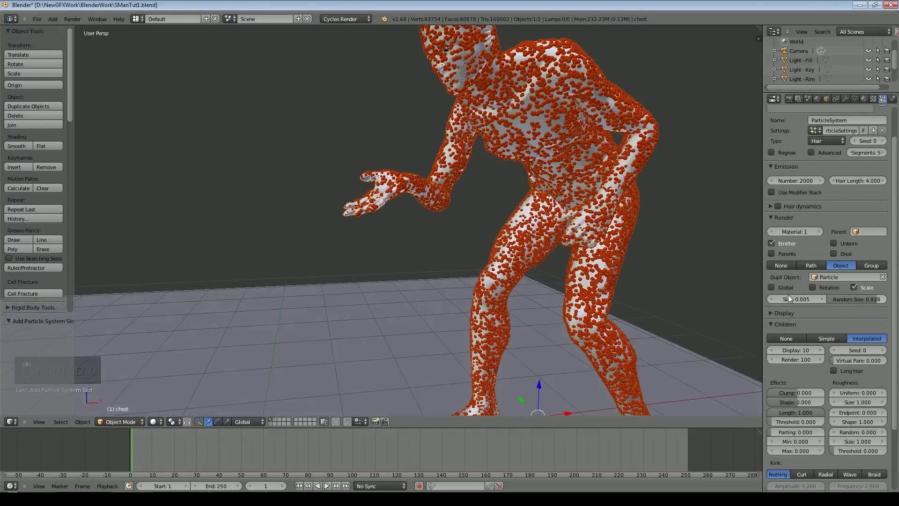
middle_click_drag(515, 197, 497, 184)
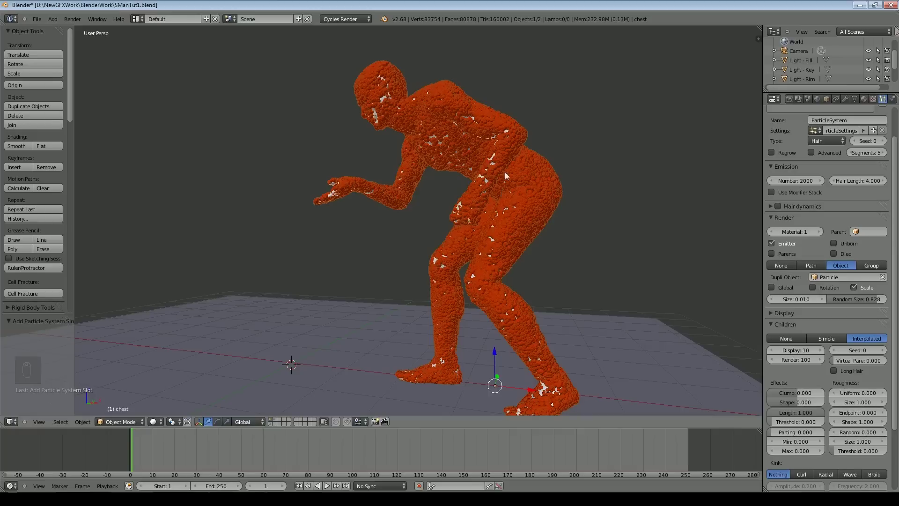
scroll(514, 165, "down", 3)
middle_click_drag(482, 139, 516, 156)
scroll(508, 158, "up", 5)
scroll(808, 146, "up", 2)
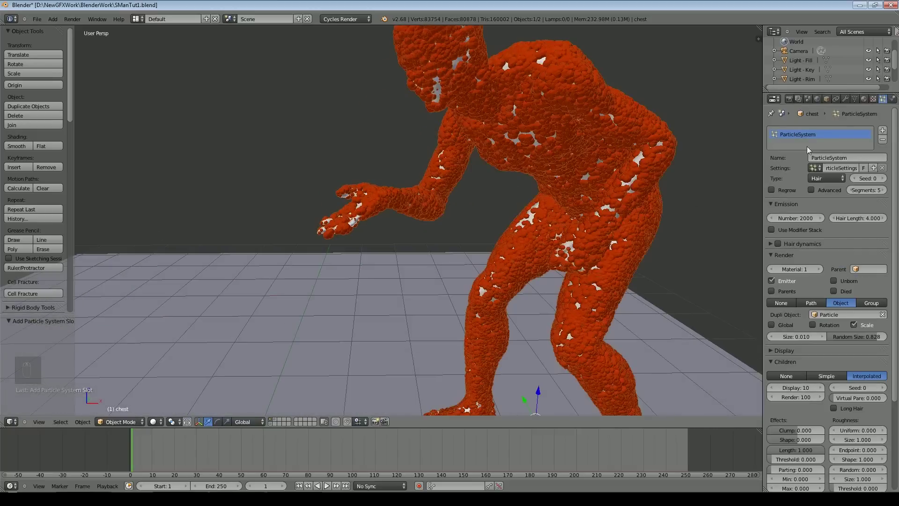
Step: Set the particle count to 0 so the figure is bare
left_click(796, 219)
type("0")
key("Return")
scroll(529, 193, "down", 5)
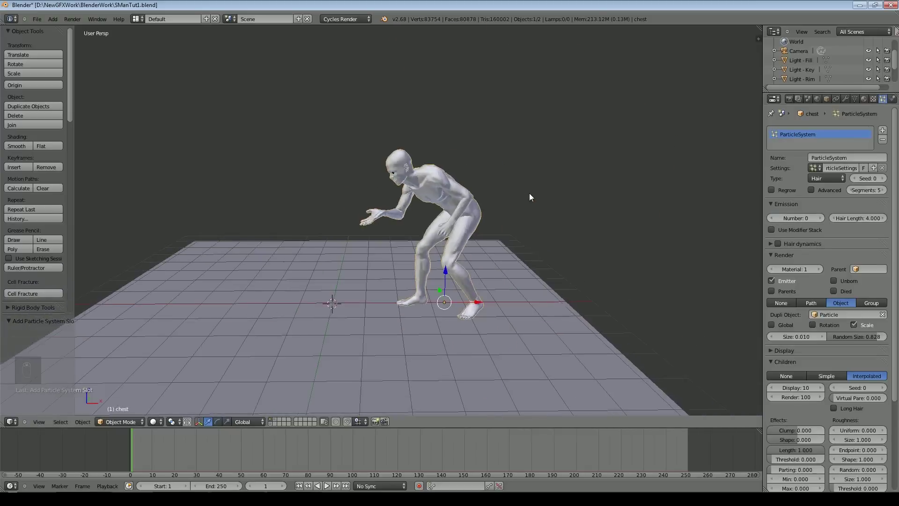
scroll(529, 193, "up", 3)
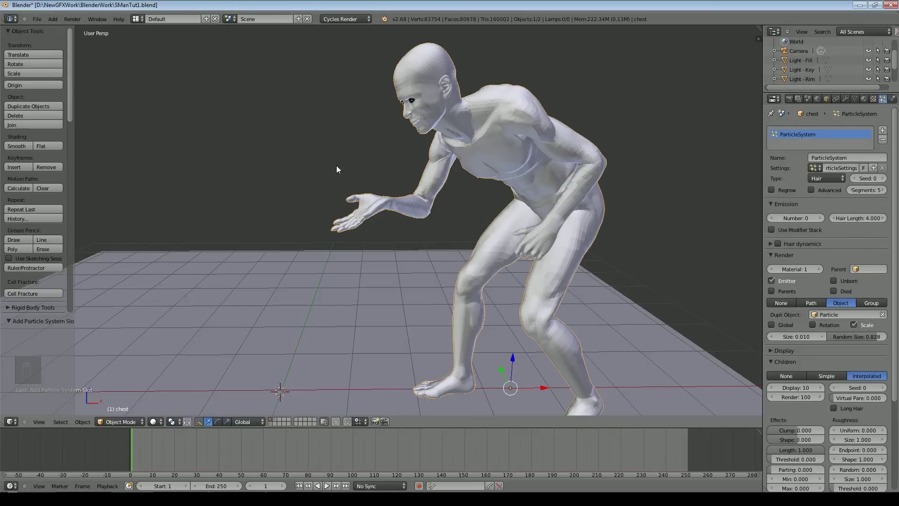
Step: Add an enlarged UV sphere, lower it onto the floor and shift it along X beside the figure
left_click(53, 21)
mouse_move(28, 29)
left_click(144, 55)
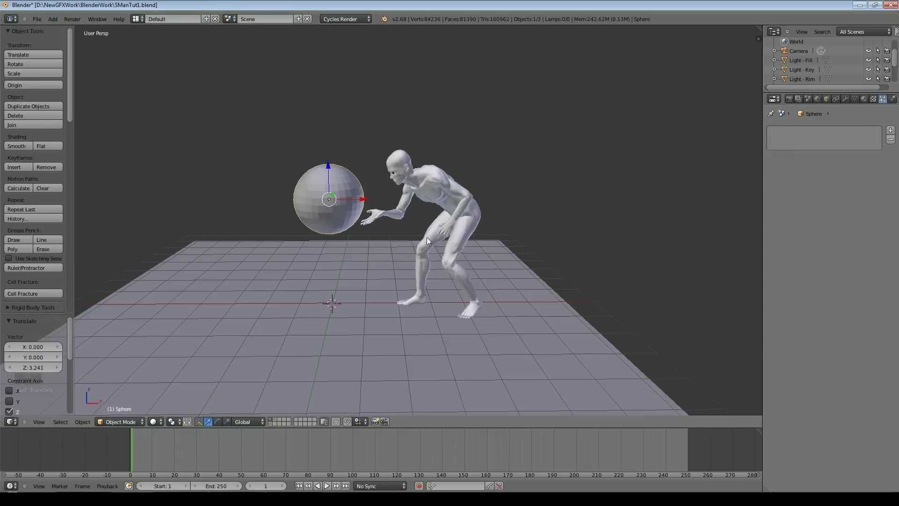
key("s")
left_click(473, 270)
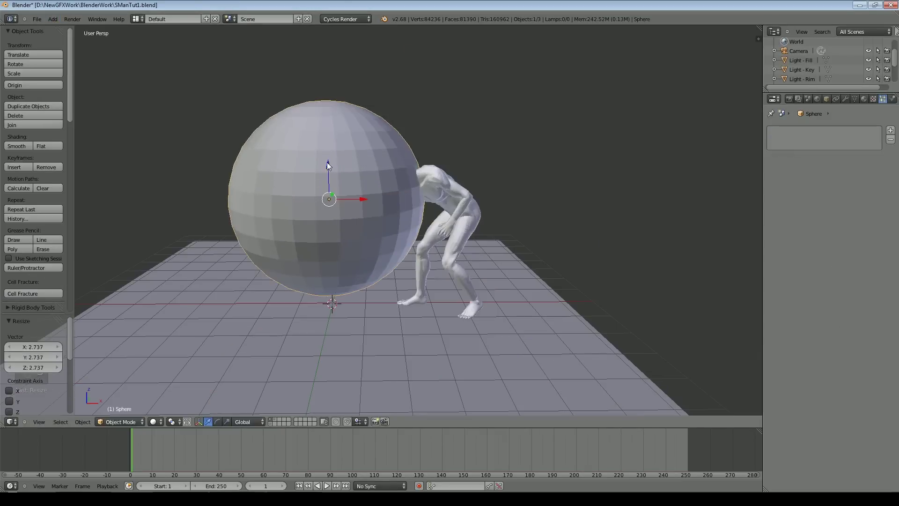
key("g")
key("z")
left_click(335, 196)
key("g")
key("x")
left_click(404, 227)
Step: In front orthographic wireframe view, delete the sphere's left-half vertices to leave a dome
key("KP_1")
key("KP_5")
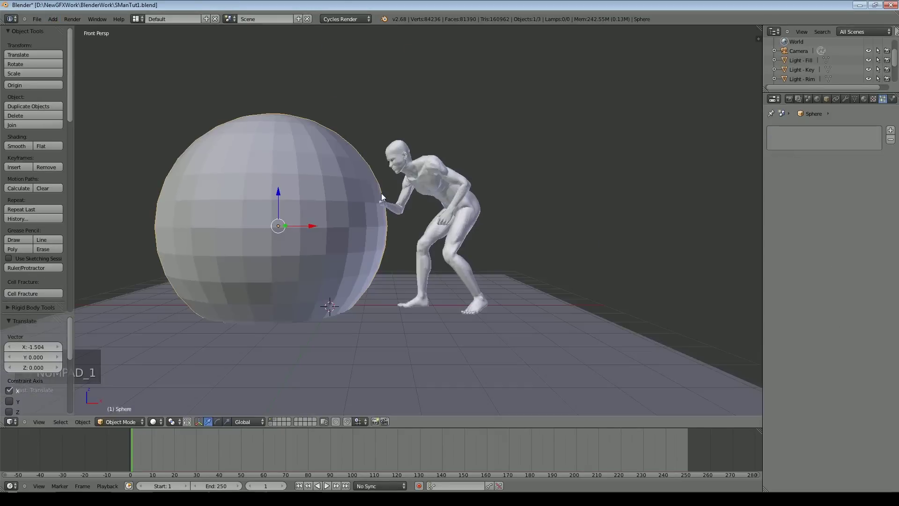
key("z")
key("Tab")
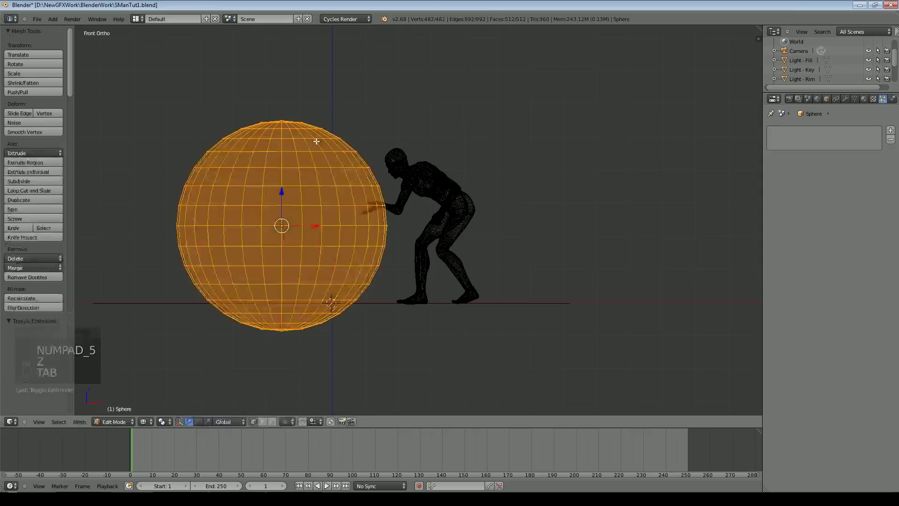
key("a")
key("b")
left_click_drag(117, 72, 280, 378)
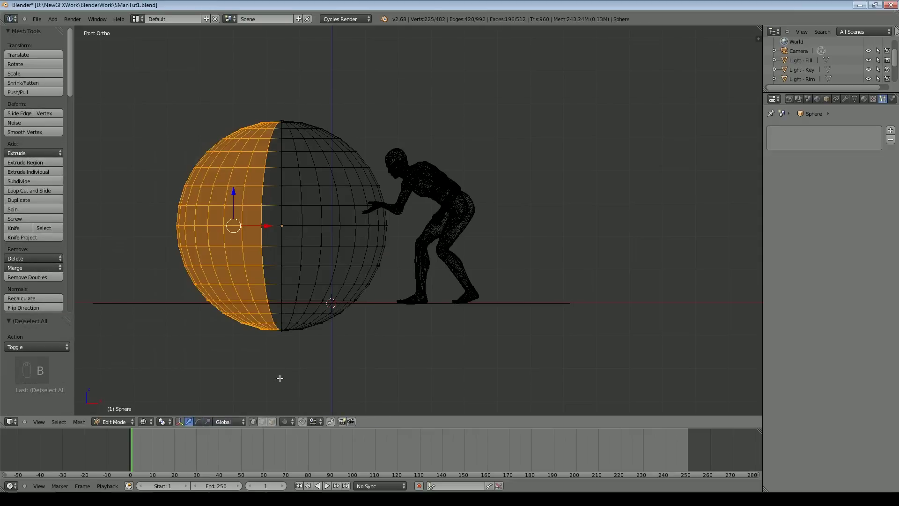
key("x")
left_click(360, 305)
key("Tab")
key("z")
Step: Slide the half-sphere along X toward the figure
middle_click_drag(379, 130, 333, 245)
key("g")
key("x")
left_click(343, 251)
middle_click_drag(464, 214, 361, 214)
left_click_drag(316, 231, 319, 231)
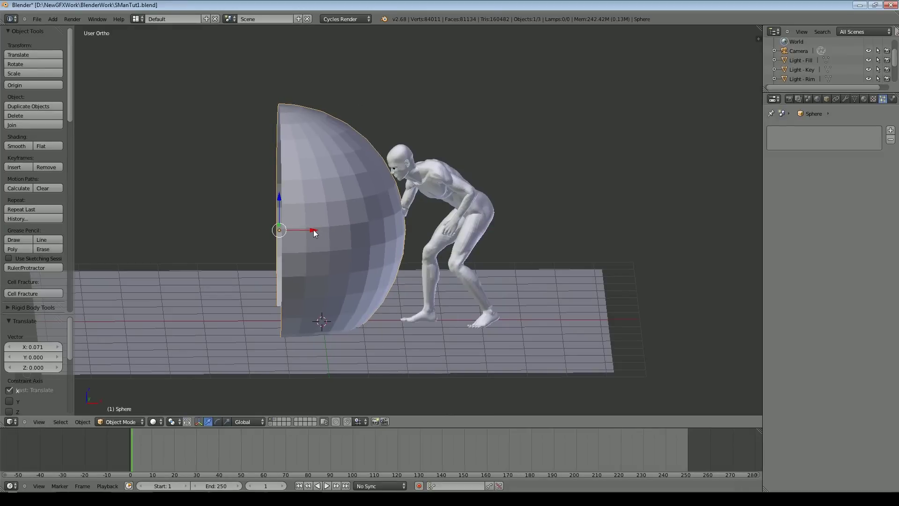
left_click_drag(313, 230, 240, 244)
Step: Add and apply a Subdivision Surface modifier to the half-sphere
left_click(846, 100)
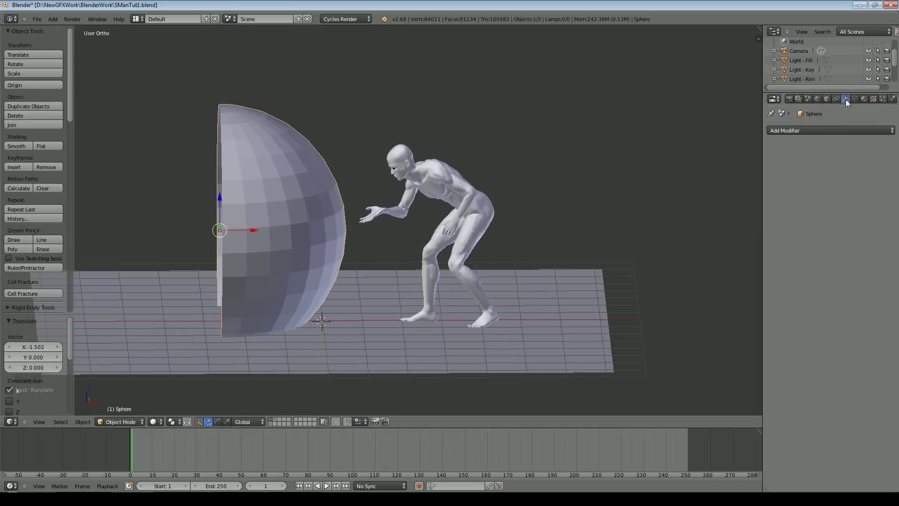
left_click(807, 132)
left_click(690, 265)
left_click(802, 163)
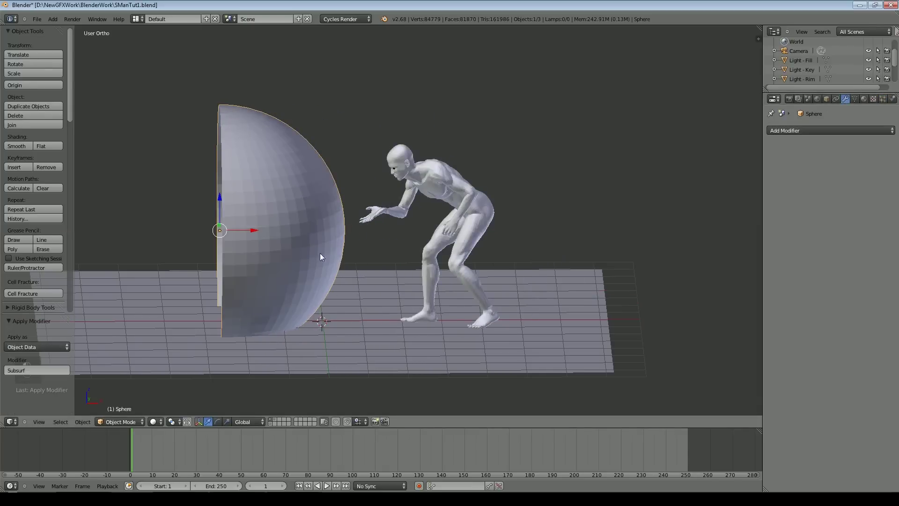
Step: Move the half-sphere along X to X -3.10337, left of the figure, and show its transform
middle_click_drag(307, 248, 484, 254)
key("g")
key("x")
left_click(202, 220)
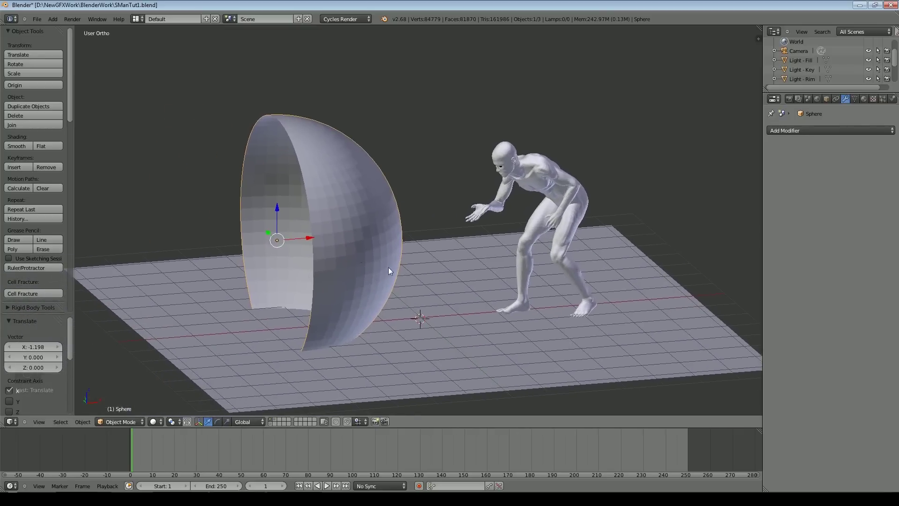
key("g")
key("x")
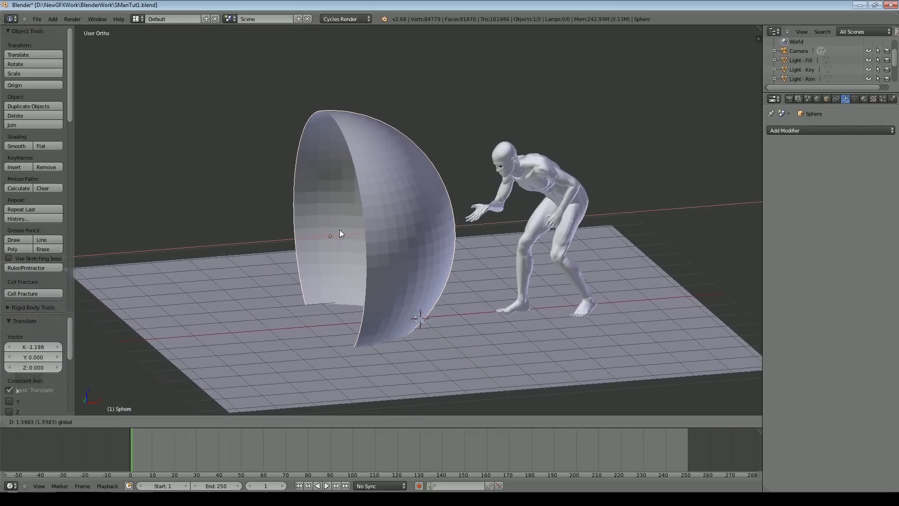
left_click(291, 241)
middle_click_drag(449, 301, 429, 319)
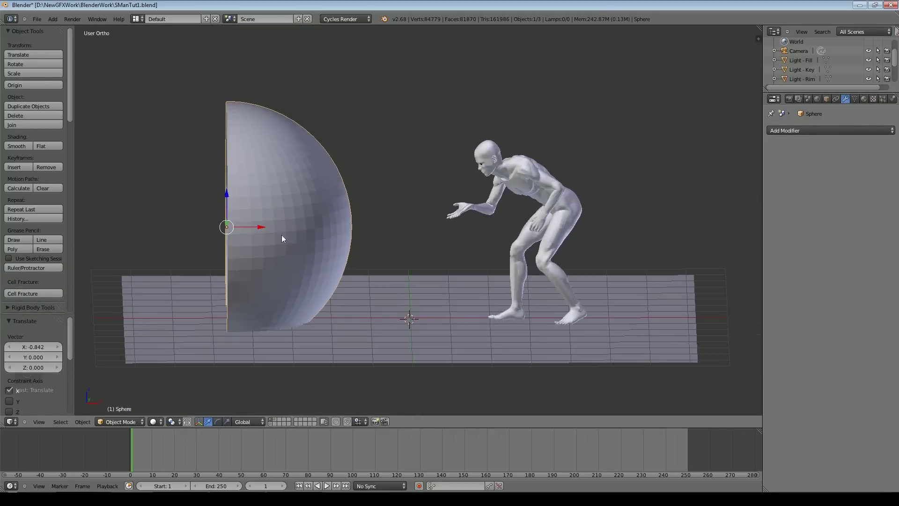
key("g")
key("x")
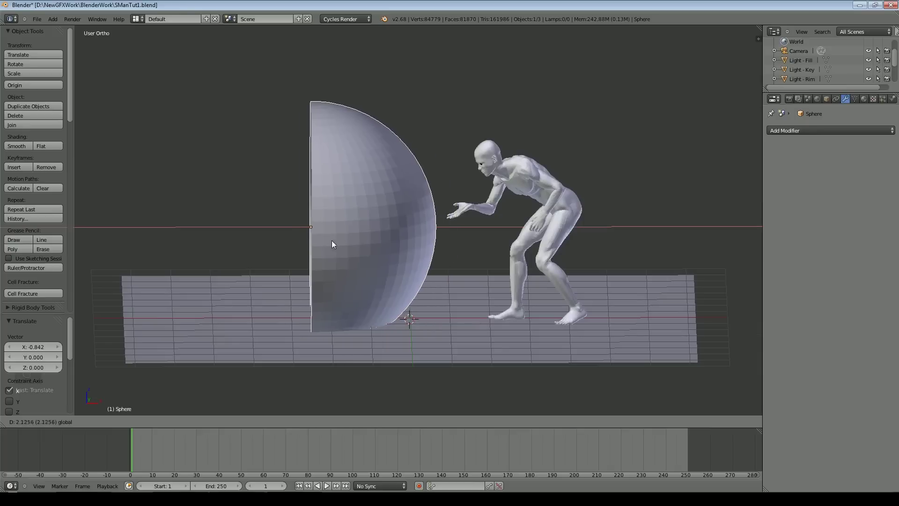
left_click(327, 242)
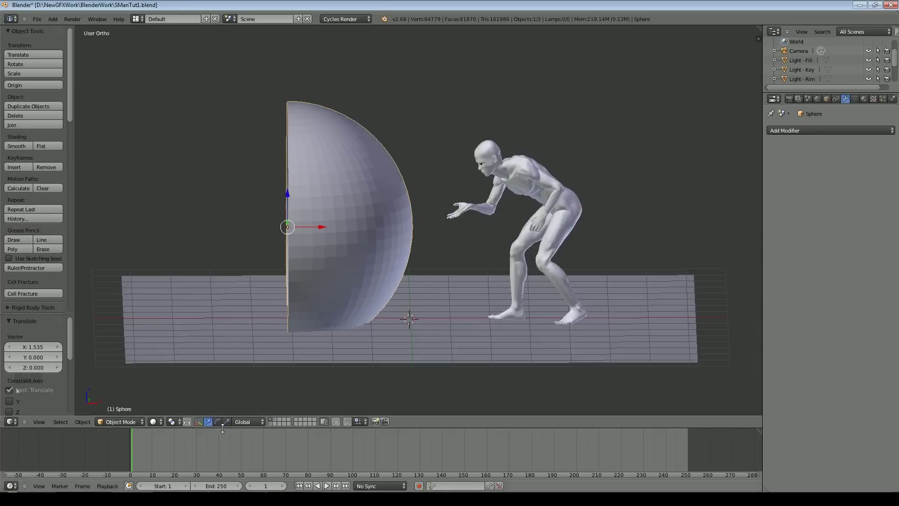
left_click(827, 99)
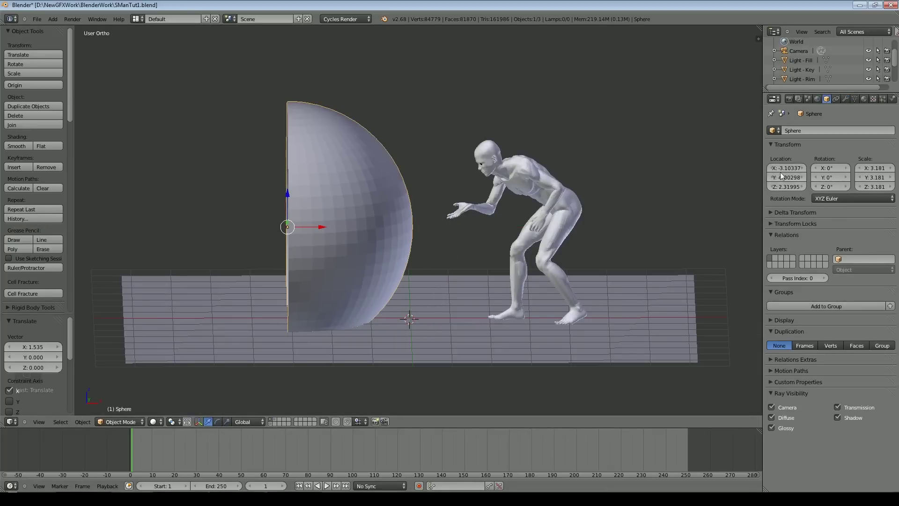
Step: Keyframe the half-sphere's location at X -3.10337 on frame 1 and 4.373 on frame 60
key("i")
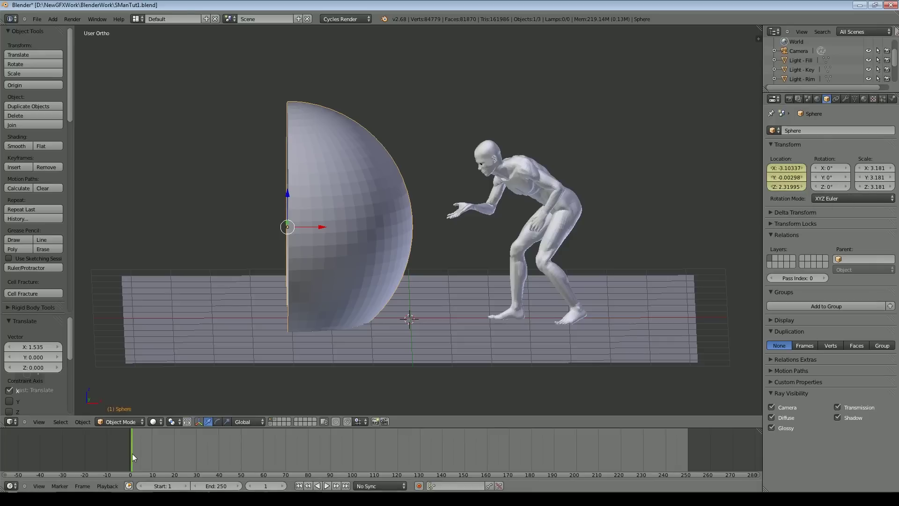
left_click_drag(134, 454, 182, 454)
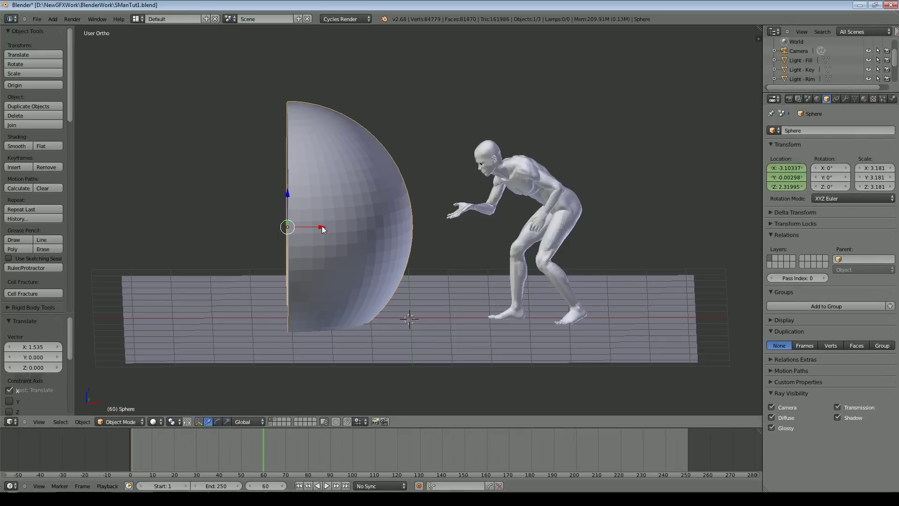
key("g")
key("x")
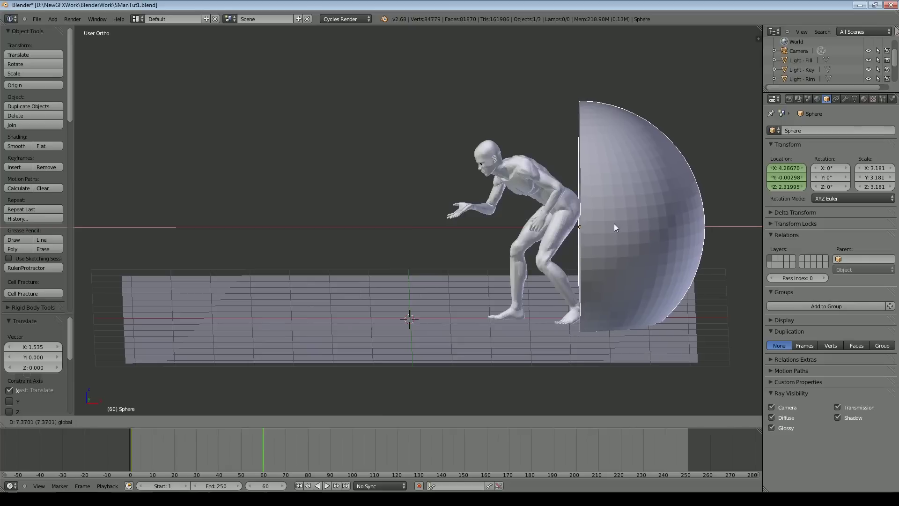
left_click(619, 224)
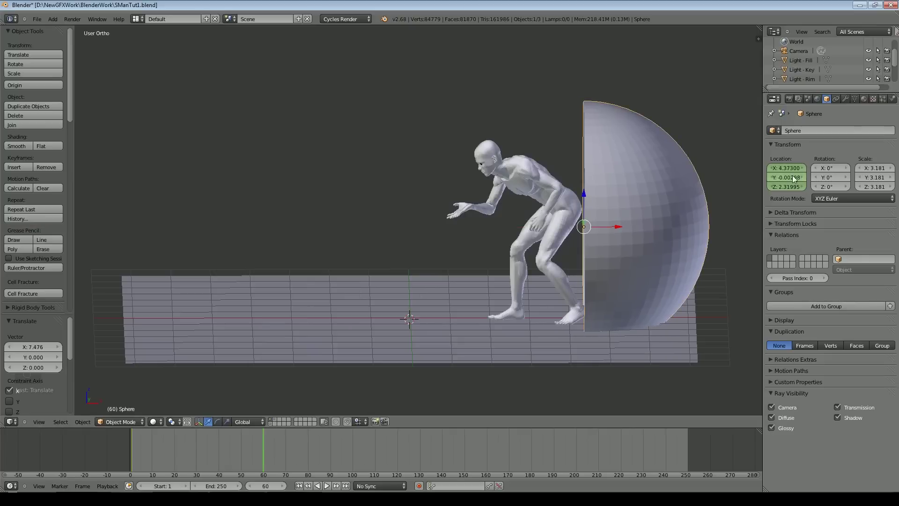
key("i")
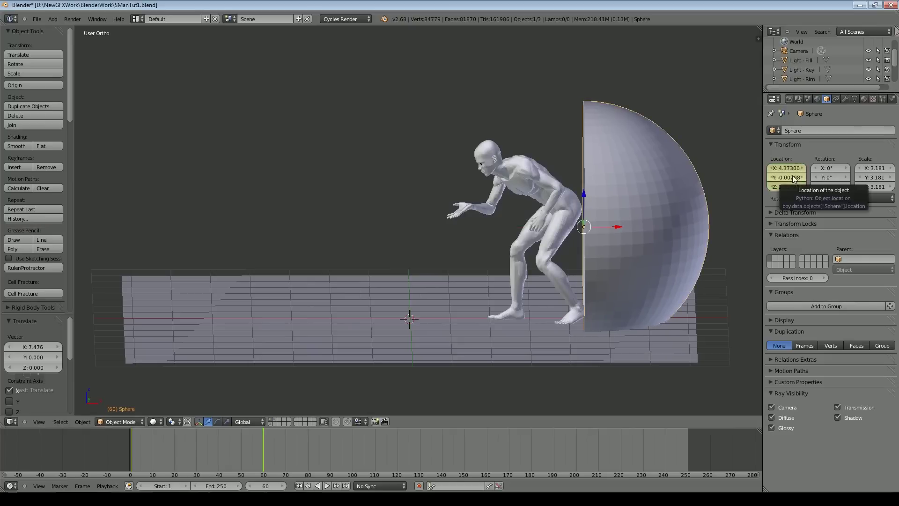
Step: Set the scene end frame to 100 and play the animation from frame 1
left_click(299, 485)
left_click(216, 485)
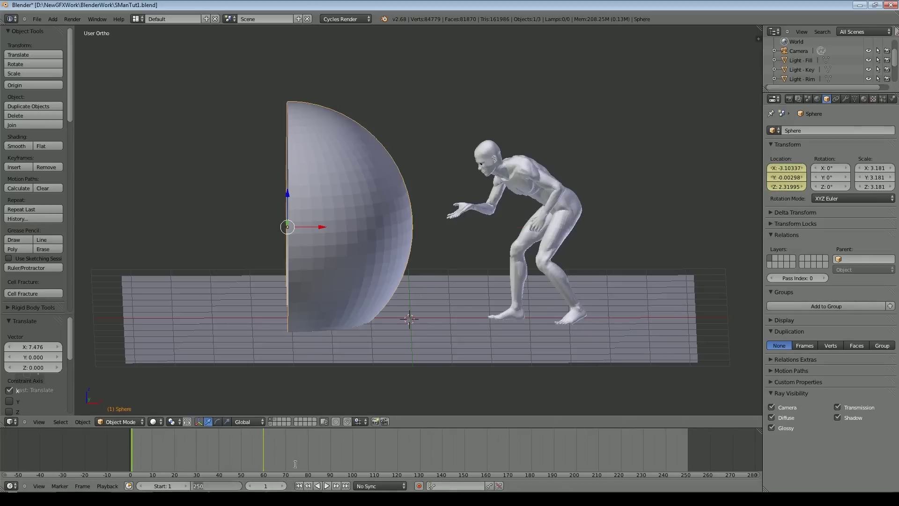
type("100")
key("Return")
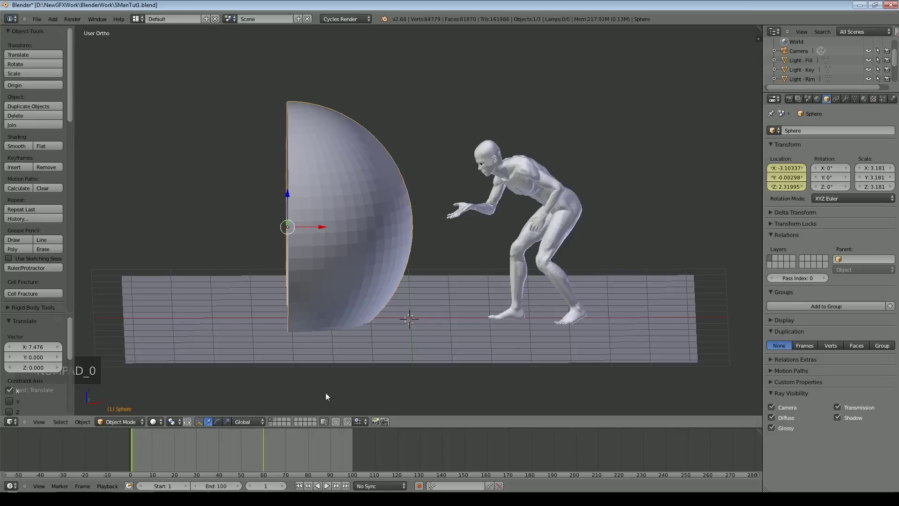
left_click(325, 487)
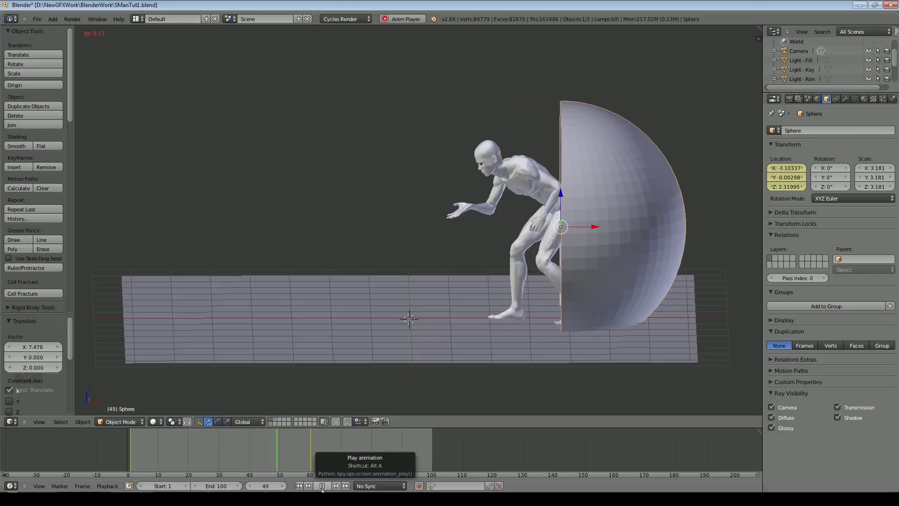
Step: Rewind to frame 1 and add a Dynamic Paint canvas to the chest figure
left_click(322, 486)
left_click(299, 485)
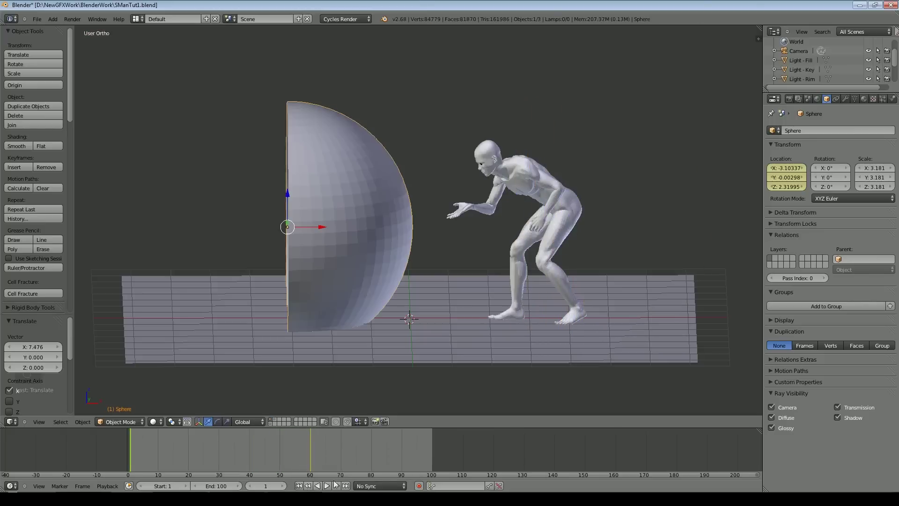
right_click(564, 213)
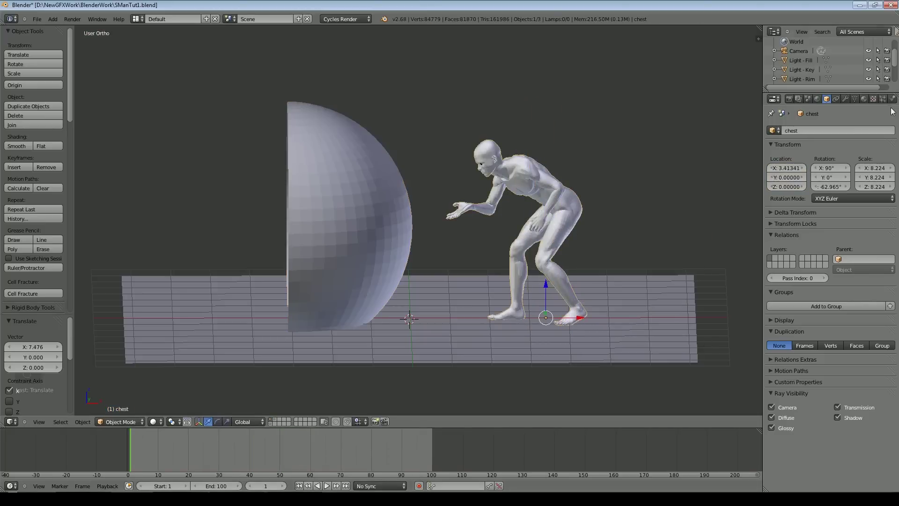
left_click(892, 99)
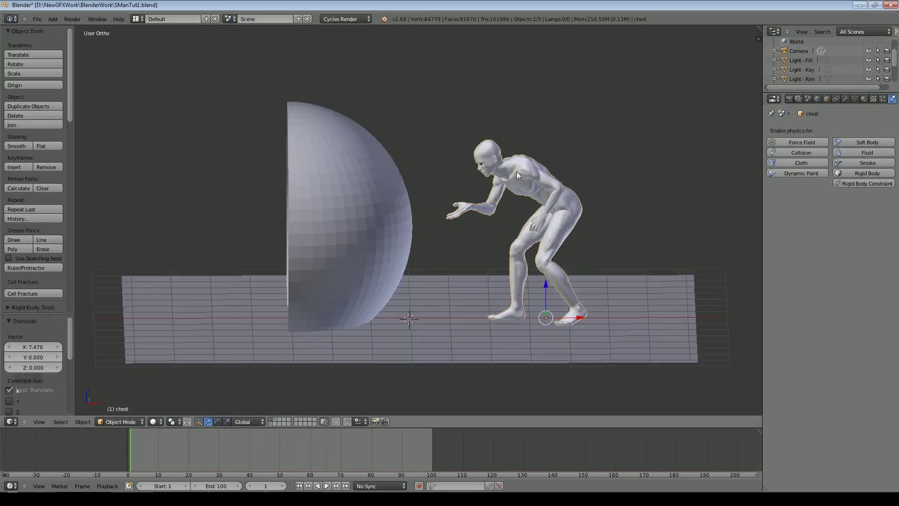
left_click(794, 173)
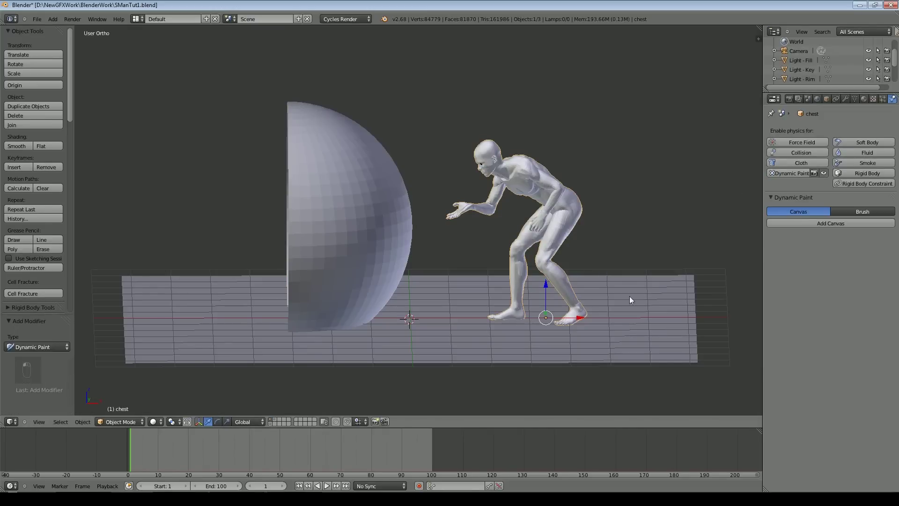
left_click(811, 223)
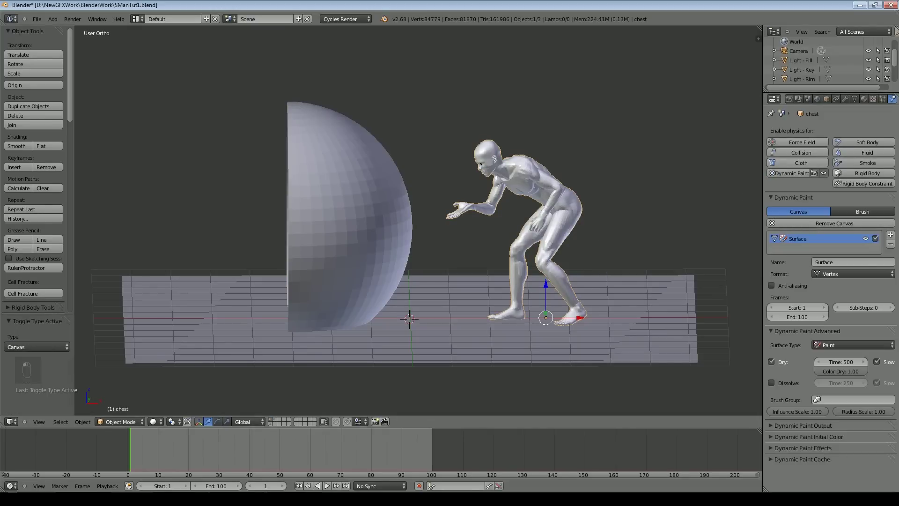
Step: Make the half-sphere a Dynamic Paint brush using Mesh Volume + Proximity with paint distance 0.5
right_click(321, 199)
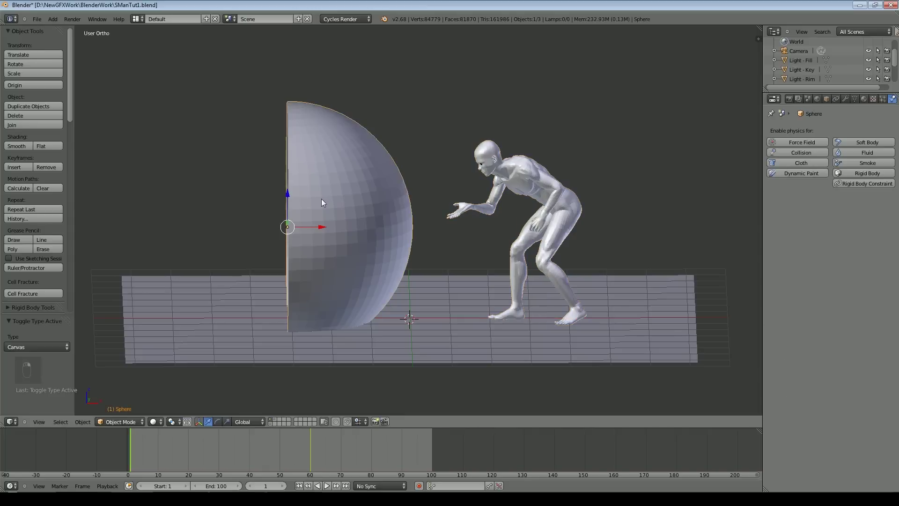
left_click(811, 171)
left_click(866, 212)
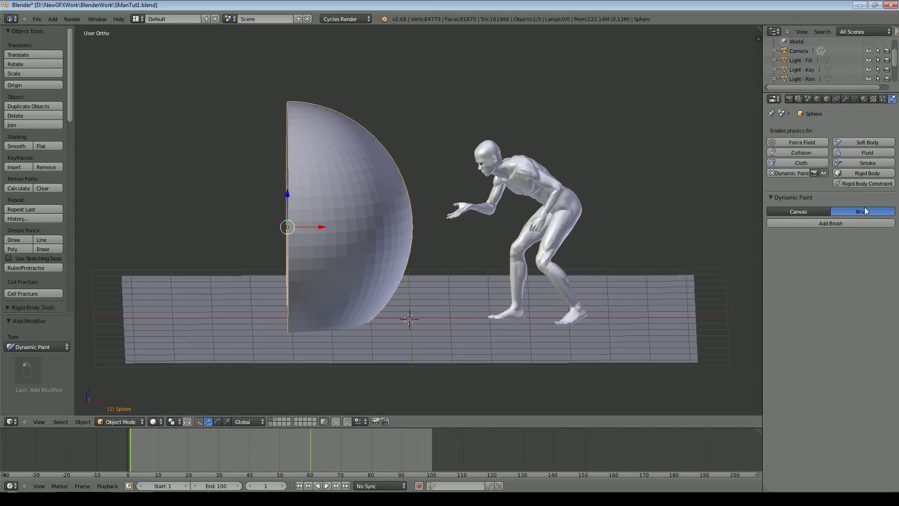
left_click(821, 224)
left_click(827, 284)
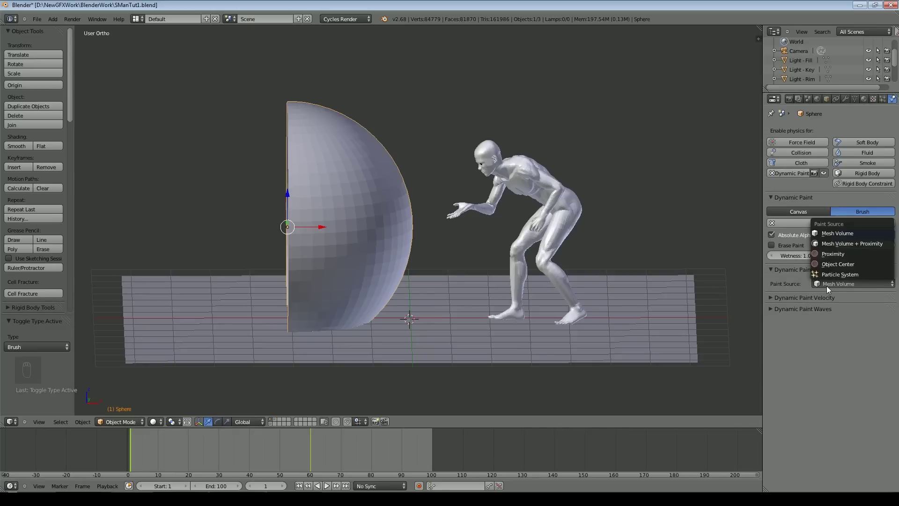
left_click(835, 245)
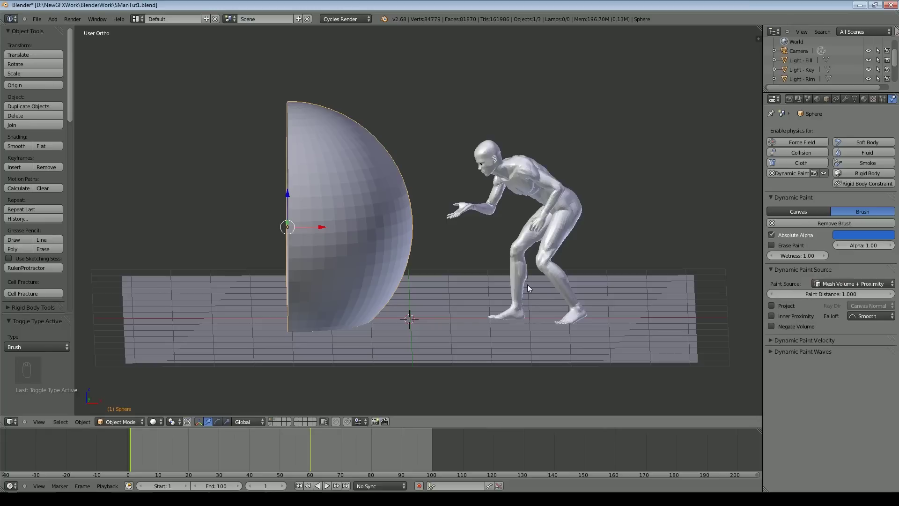
left_click(835, 294)
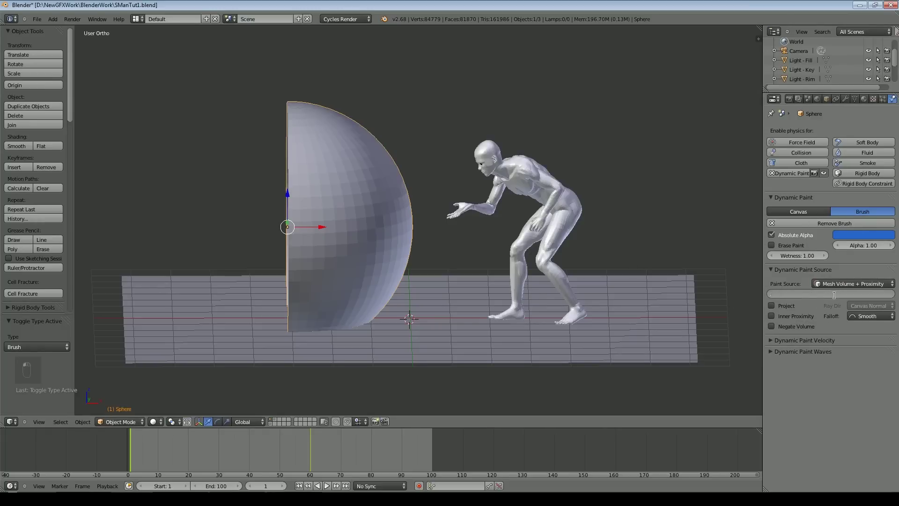
type(".5")
key("Return")
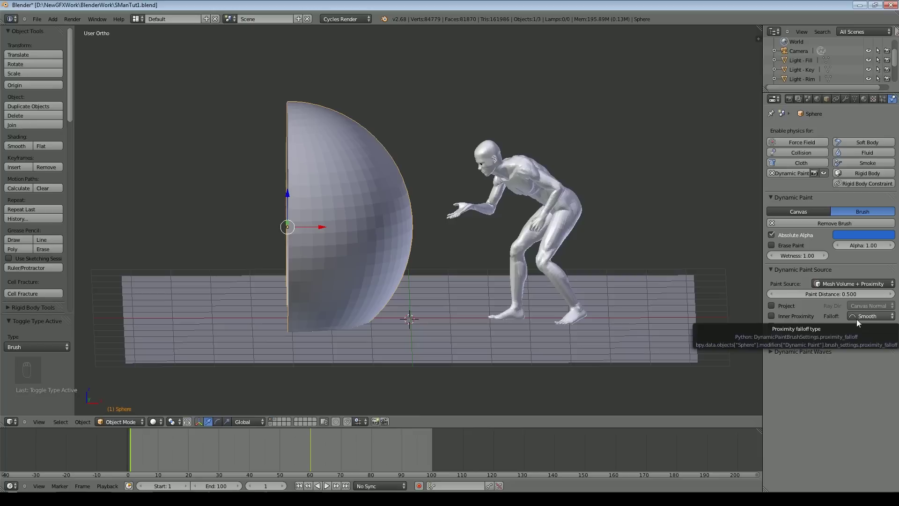
Step: Play the animation to preview the sphere painting the figure, then return to frame 1
scroll(692, 311, "up", 2)
left_click(326, 487)
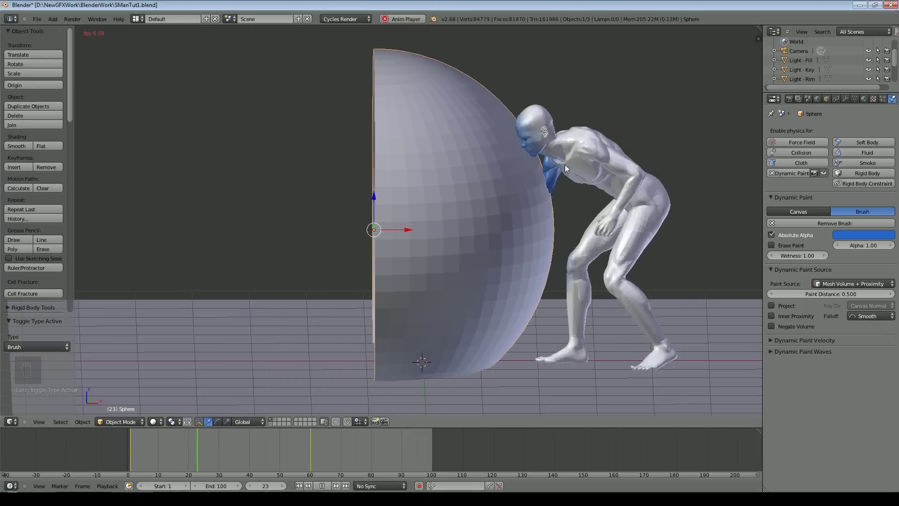
middle_click_drag(471, 320, 505, 322)
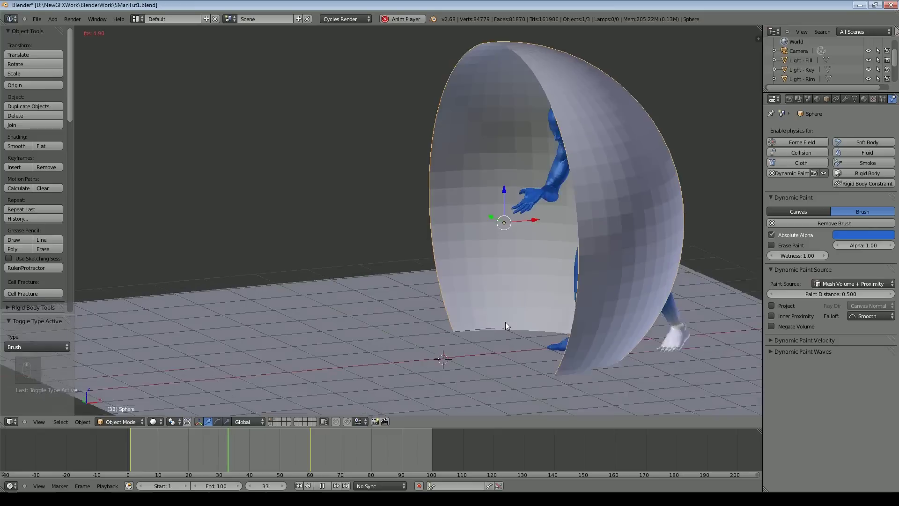
left_click(322, 486)
middle_click_drag(469, 328, 480, 196)
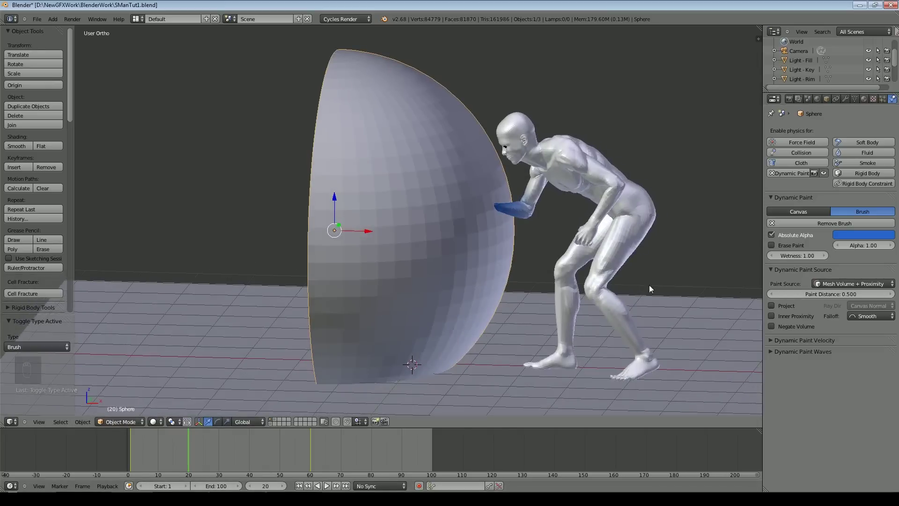
key("shift+Left")
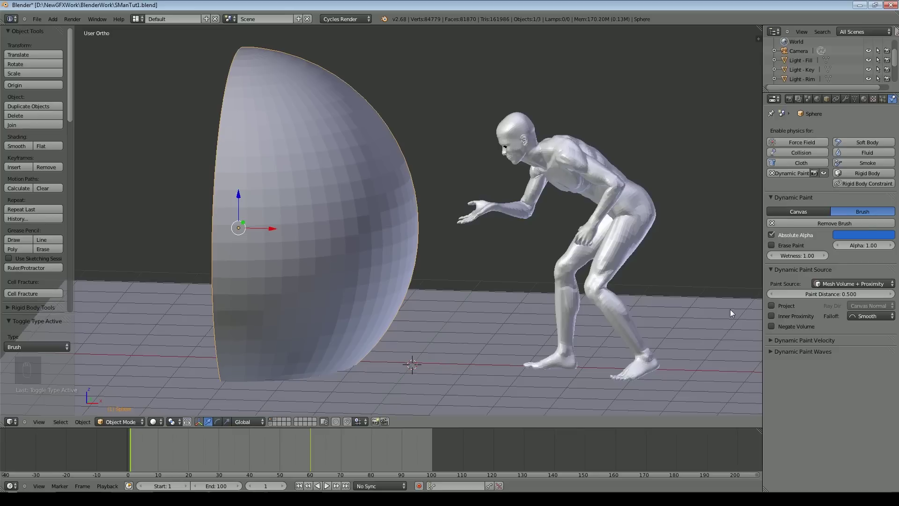
Step: Change the brush paint colour from blue to red, preview the painting, and rewind to frame 1
left_click(849, 237)
left_click_drag(855, 158, 850, 187)
left_click(327, 486)
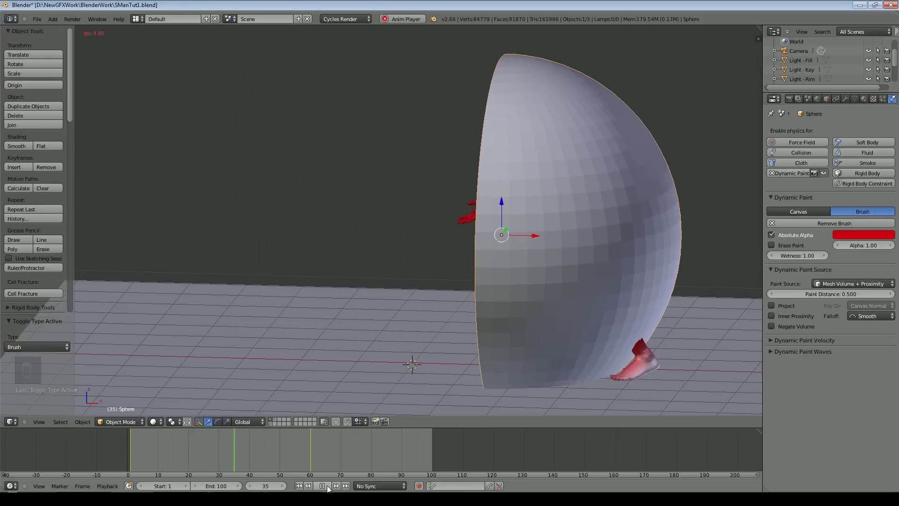
middle_click_drag(386, 282, 424, 285)
left_click(312, 486)
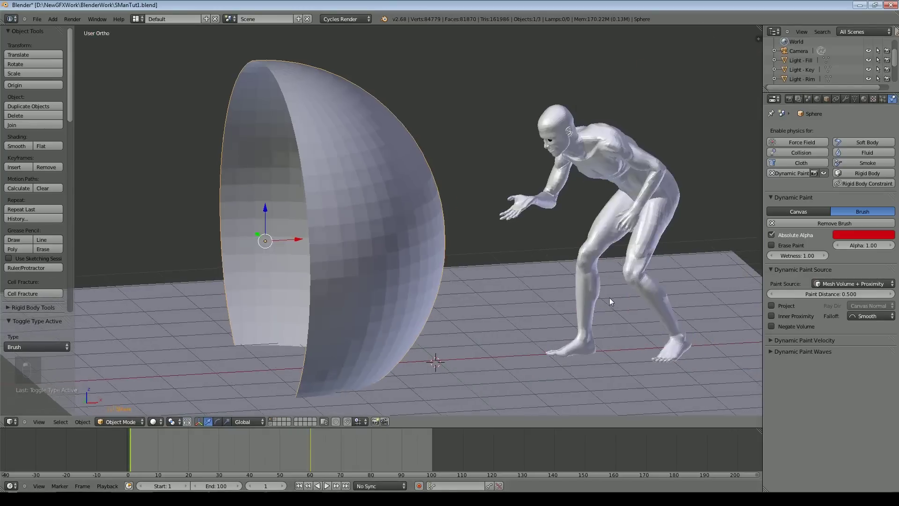
left_click(875, 318)
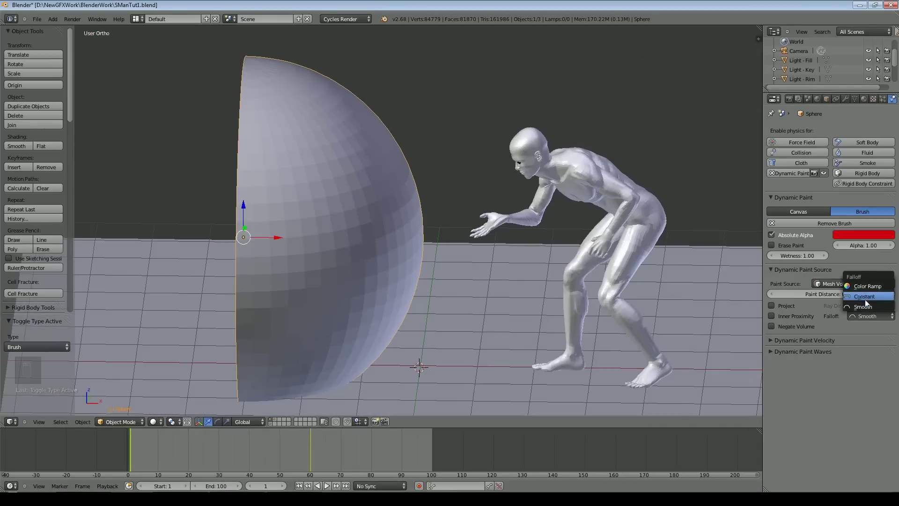
left_click_drag(796, 340, 779, 442)
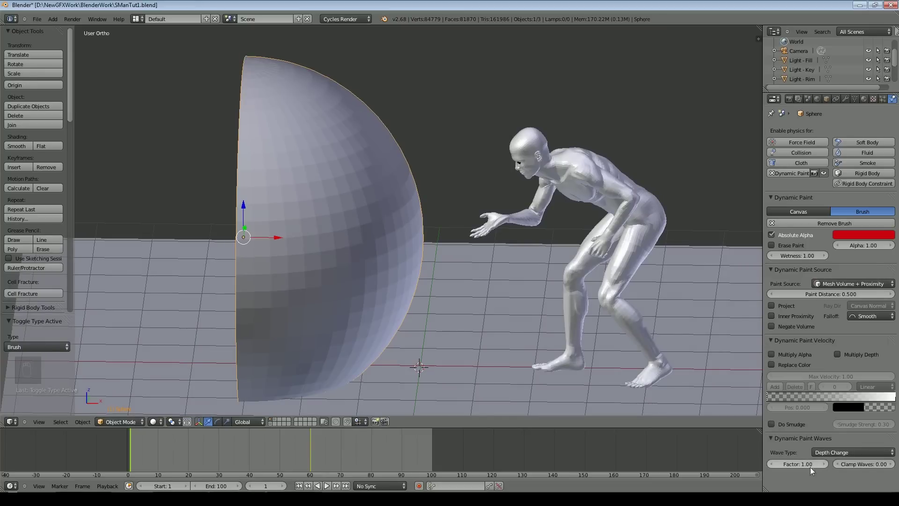
left_click(820, 438)
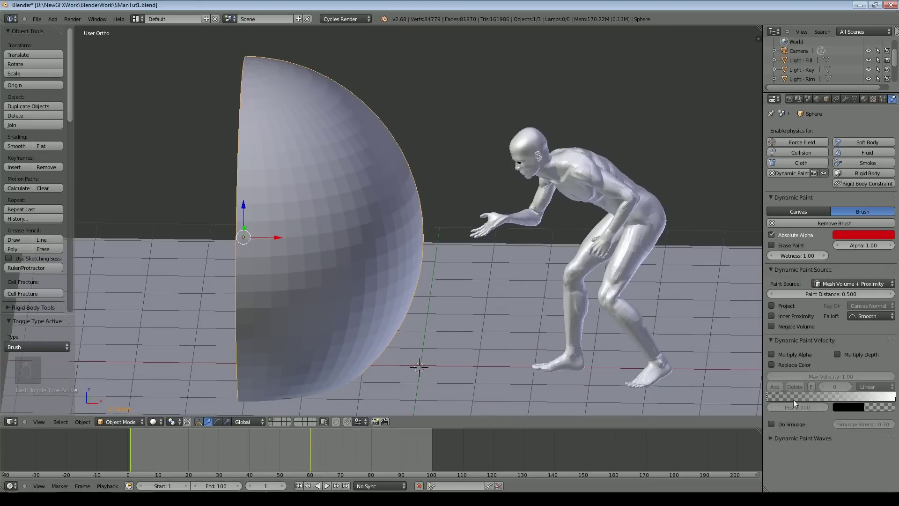
Step: Set the figure's canvas surface type to Weight with Fade enabled over 50 frames
right_click(546, 291)
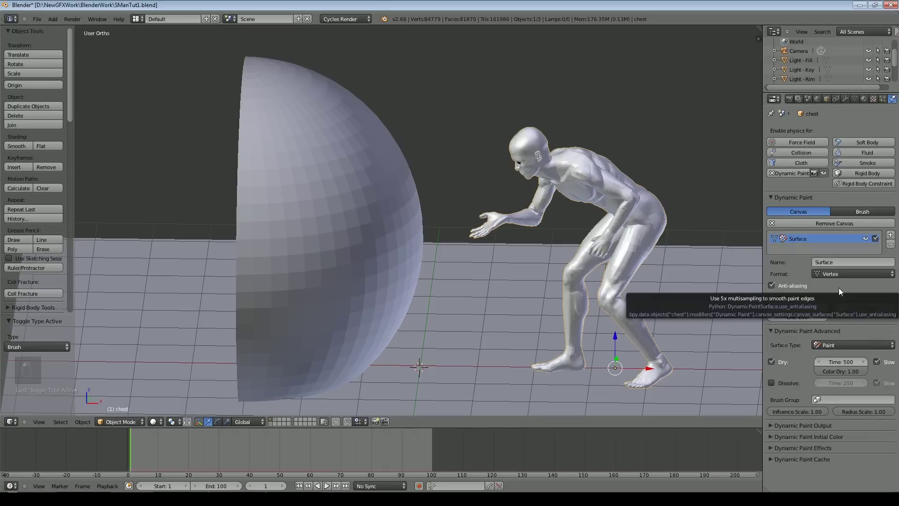
left_click(838, 346)
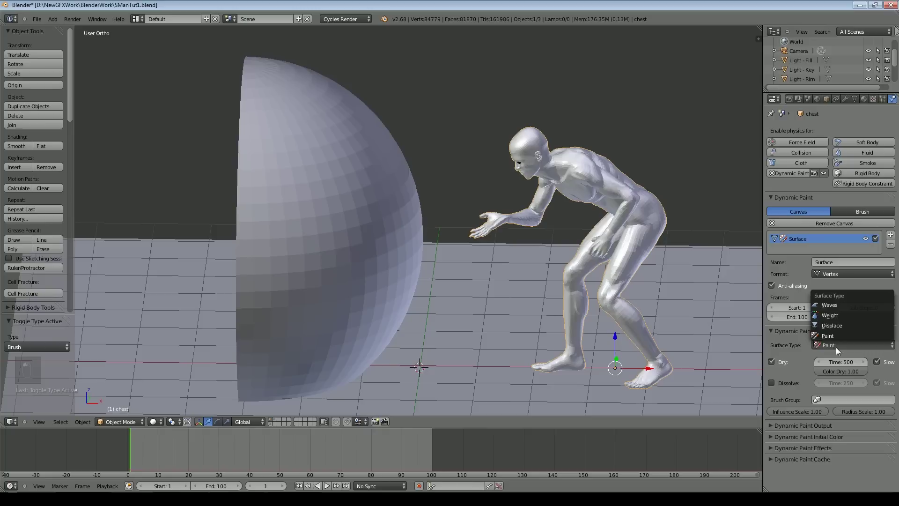
left_click(832, 316)
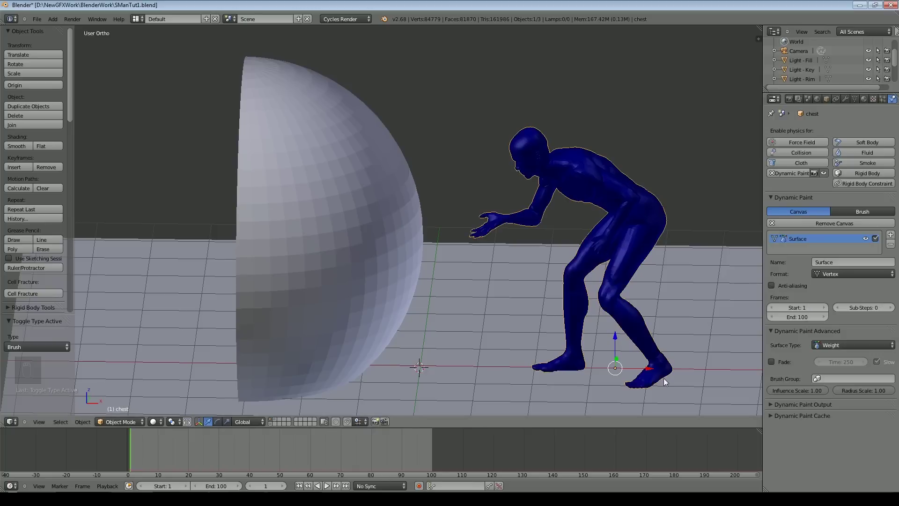
left_click(771, 362)
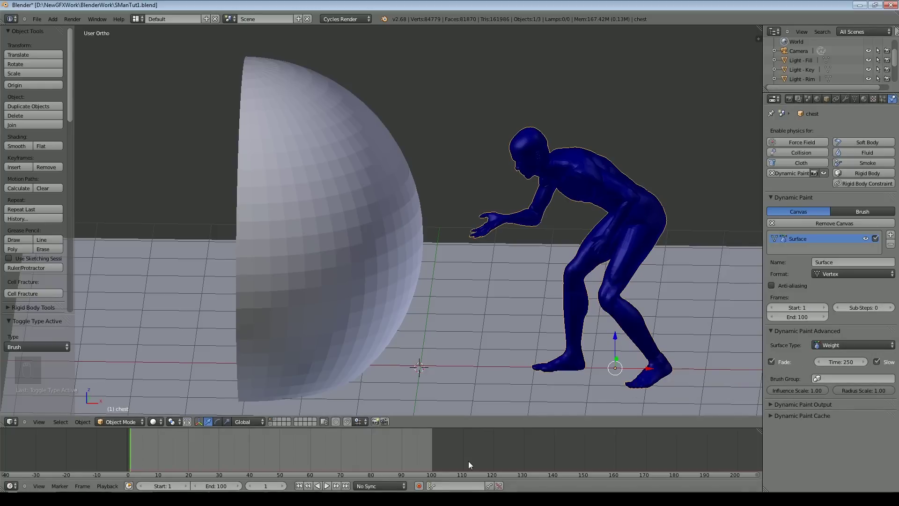
left_click(843, 363)
Step: Play the animation to preview the fading weight map, then return to frame 1
left_click(327, 486)
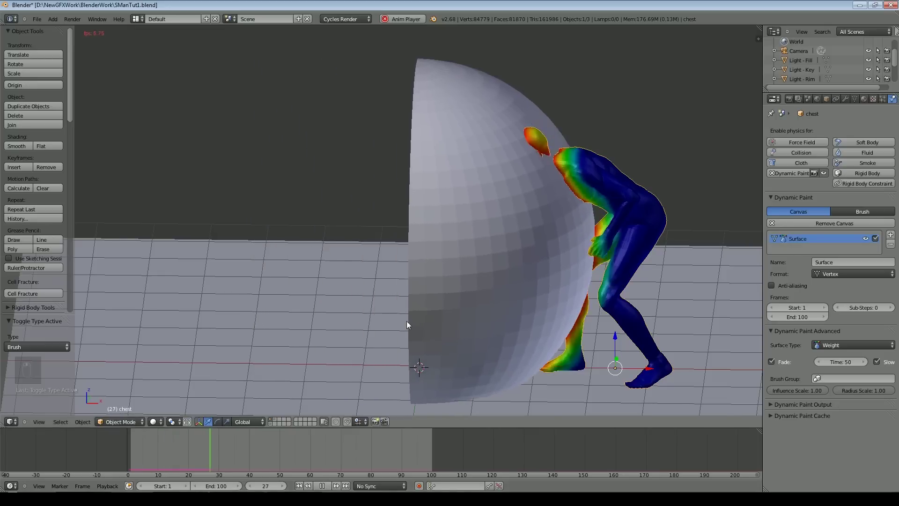
middle_click_drag(409, 321, 451, 322)
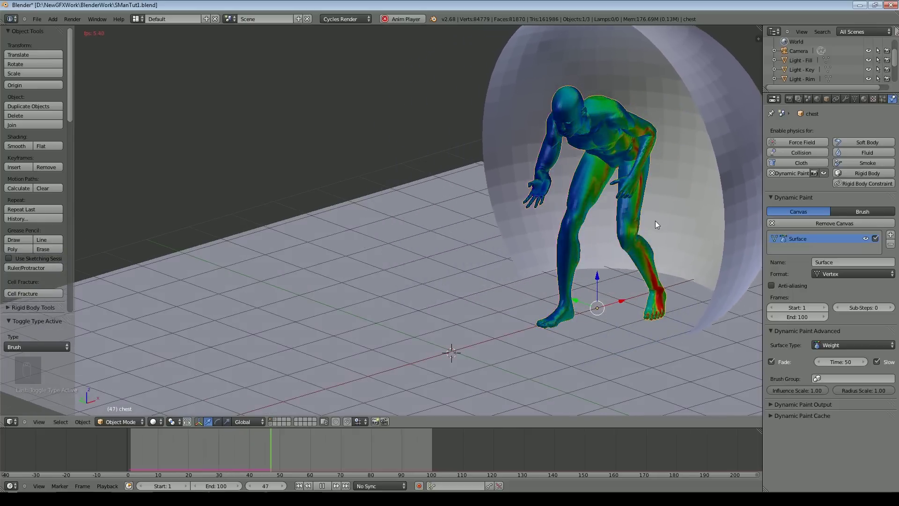
left_click(299, 485)
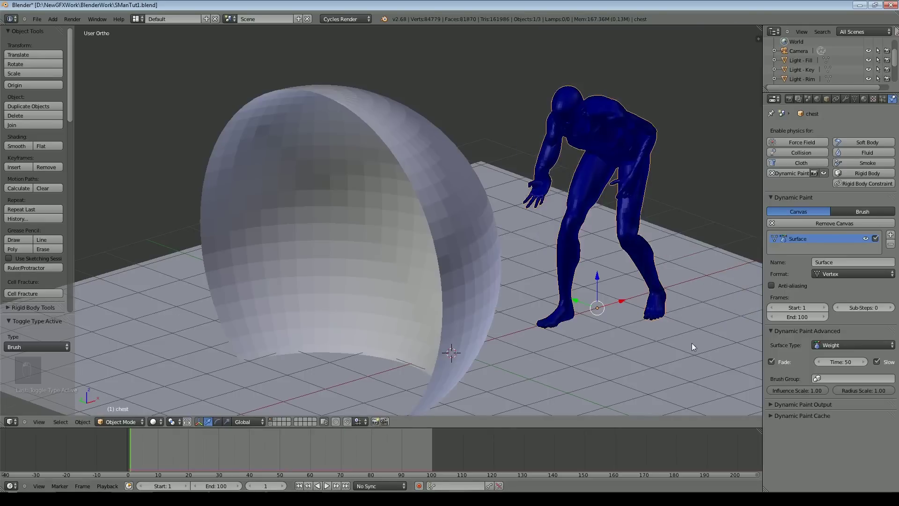
middle_click_drag(692, 344, 522, 181)
Step: Create the dp_weight vertex group in the canvas's Dynamic Paint Output settings and briefly test playback
scroll(615, 275, "down", 3)
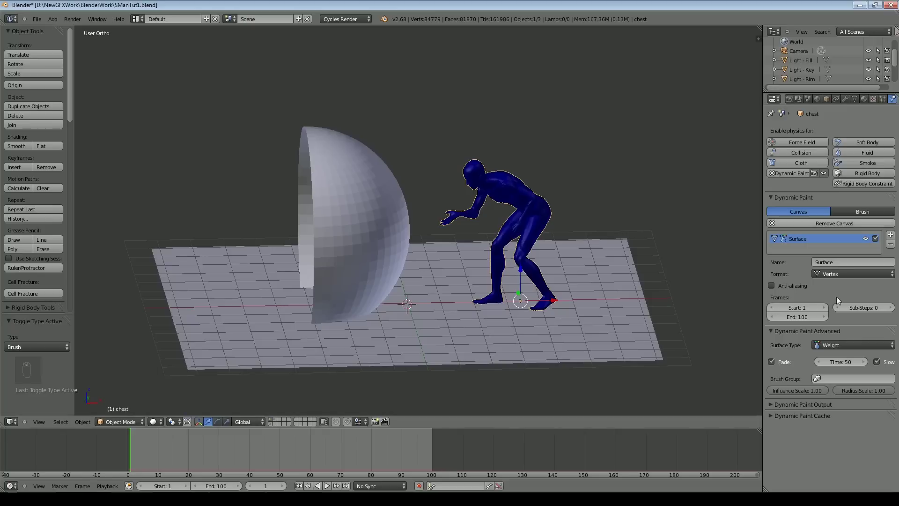
left_click(797, 404)
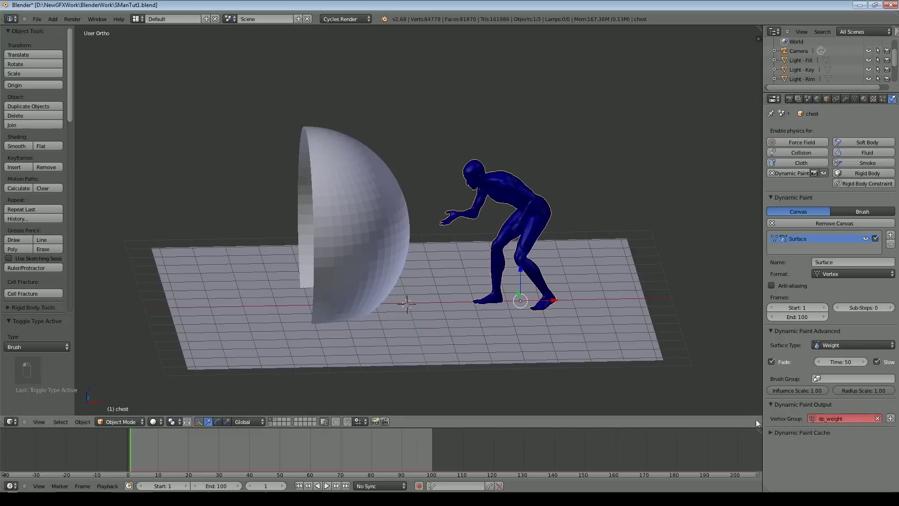
left_click(851, 420)
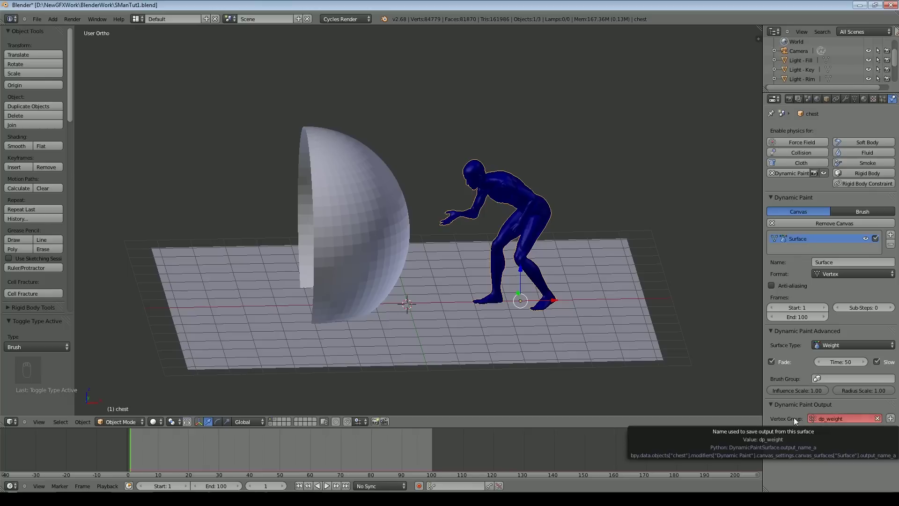
left_click(891, 419)
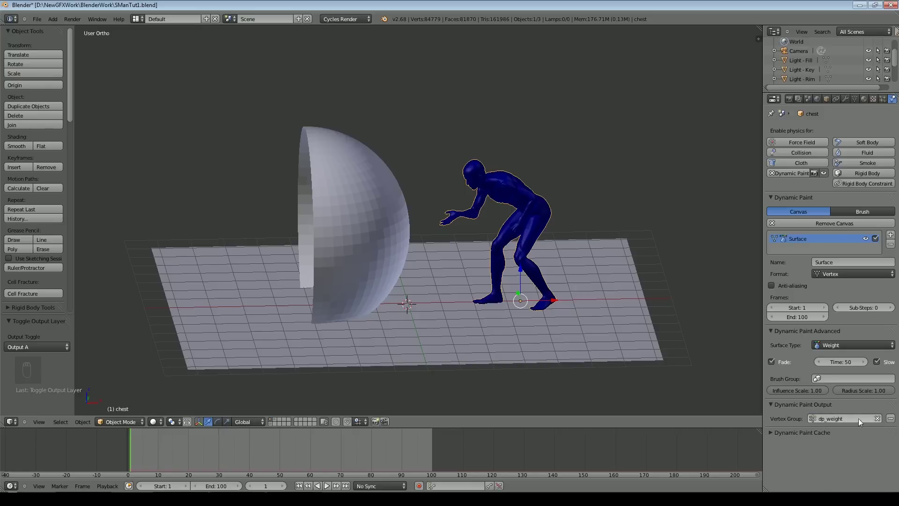
left_click(326, 486)
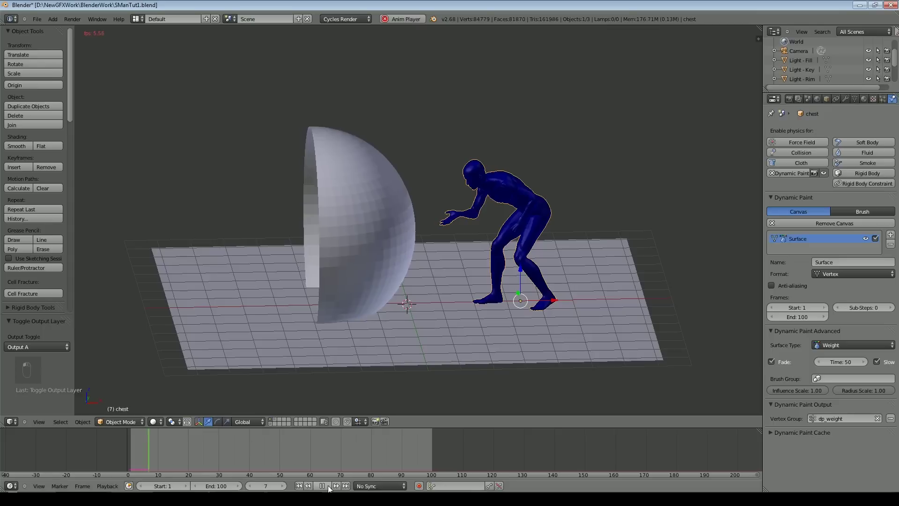
left_click(299, 485)
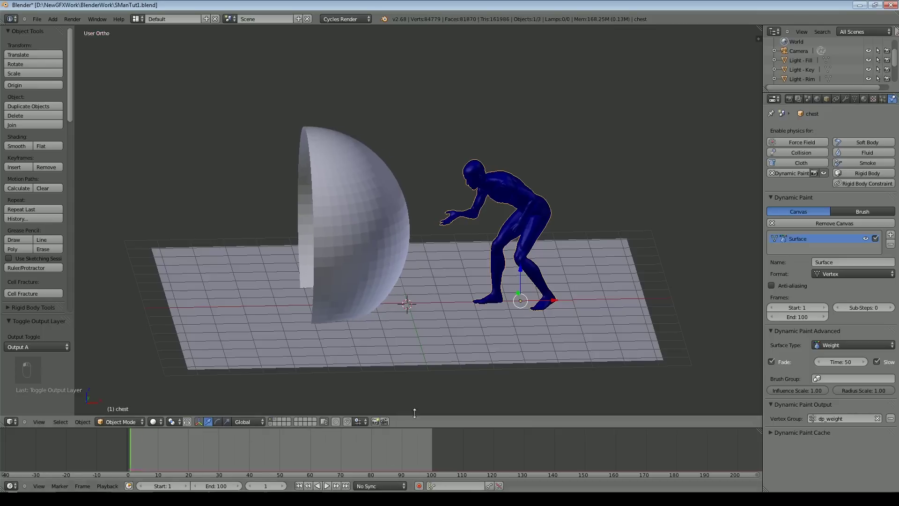
Step: In the hair particle Vertex Groups settings, assign dp_weight to control particle Length
left_click(883, 99)
scroll(550, 243, "down", 3)
scroll(646, 230, "up", 5)
scroll(873, 248, "down", 10)
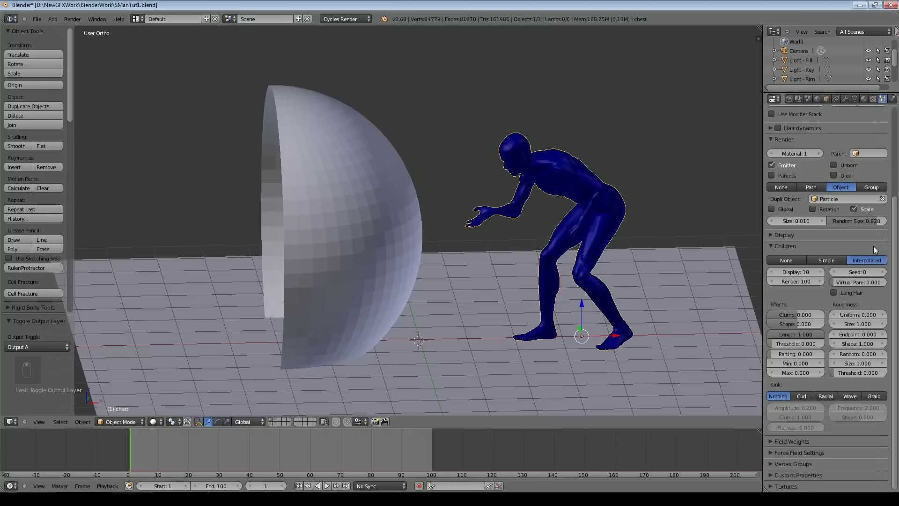
left_click(771, 464)
scroll(844, 422, "down", 1)
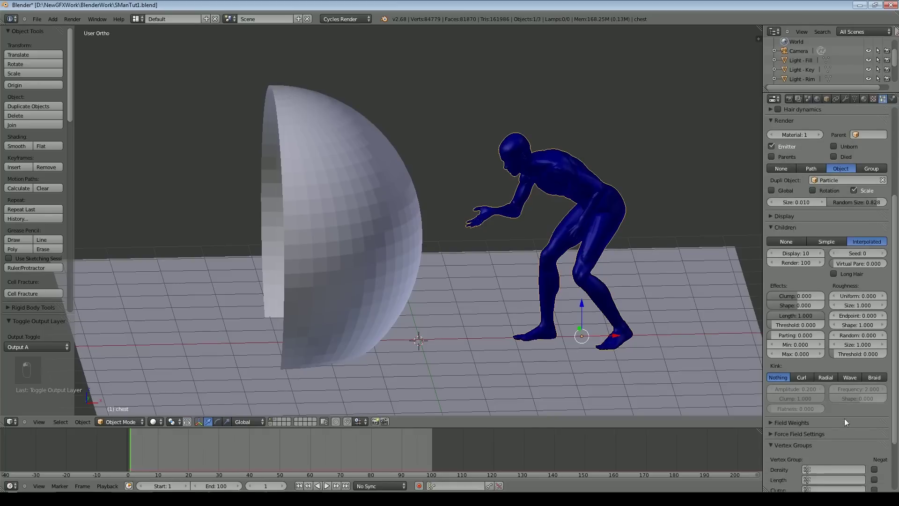
scroll(838, 421, "down", 2)
left_click(847, 431)
left_click(824, 419)
left_click(827, 443)
left_click(826, 348)
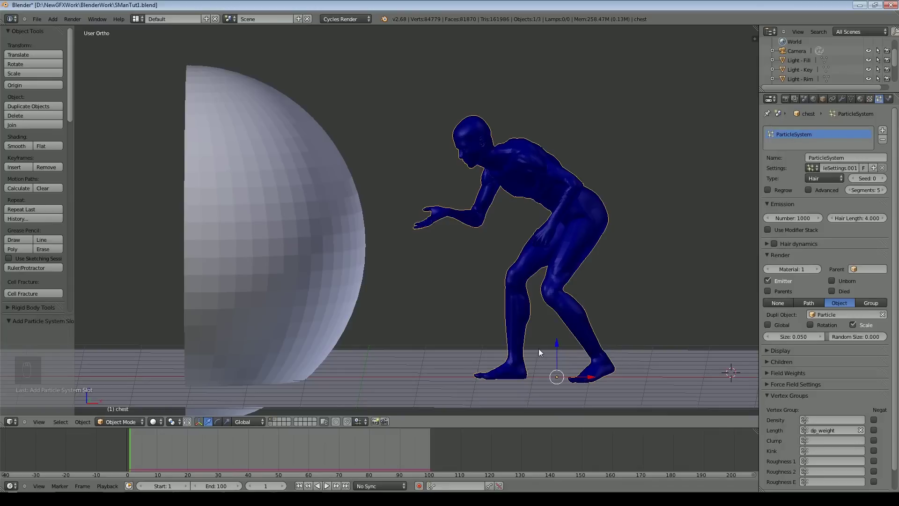
middle_click_drag(540, 349, 580, 337)
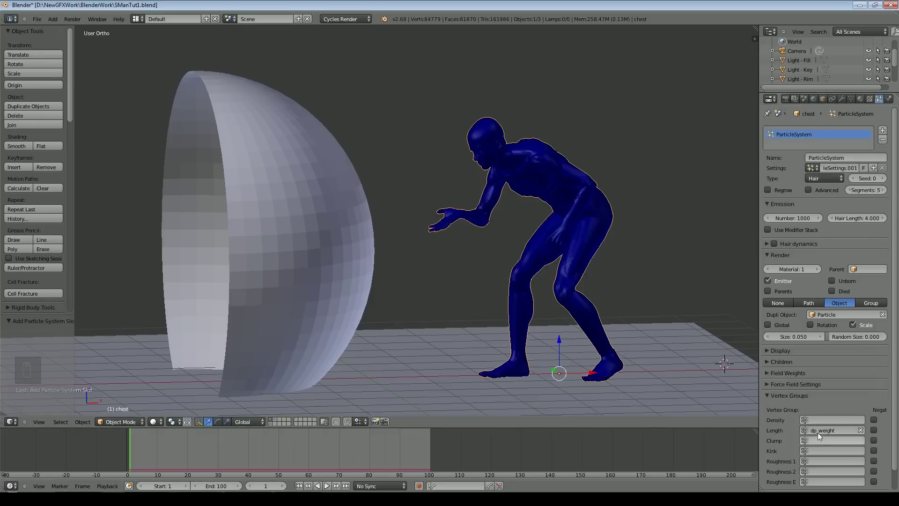
scroll(779, 381, "down", 1)
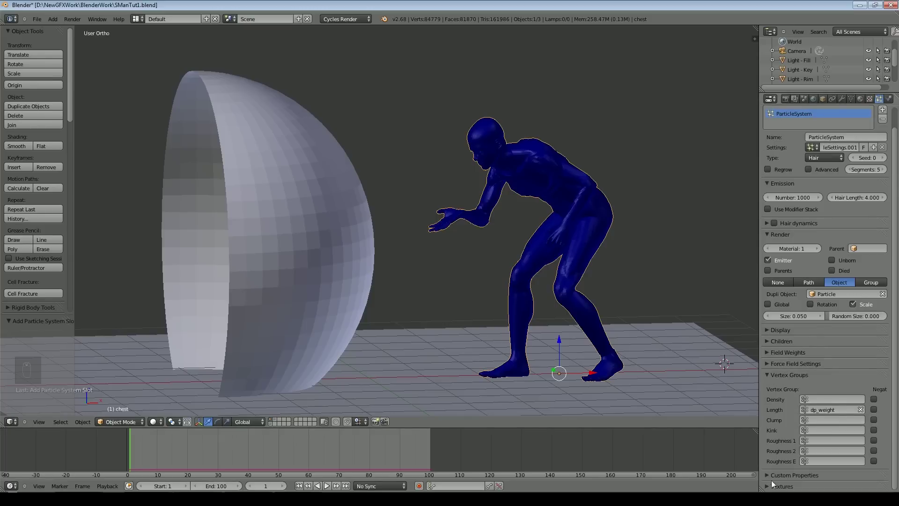
Step: Review the Dynamic Paint and particle settings, then play the animation with Alt+A
left_click(889, 98)
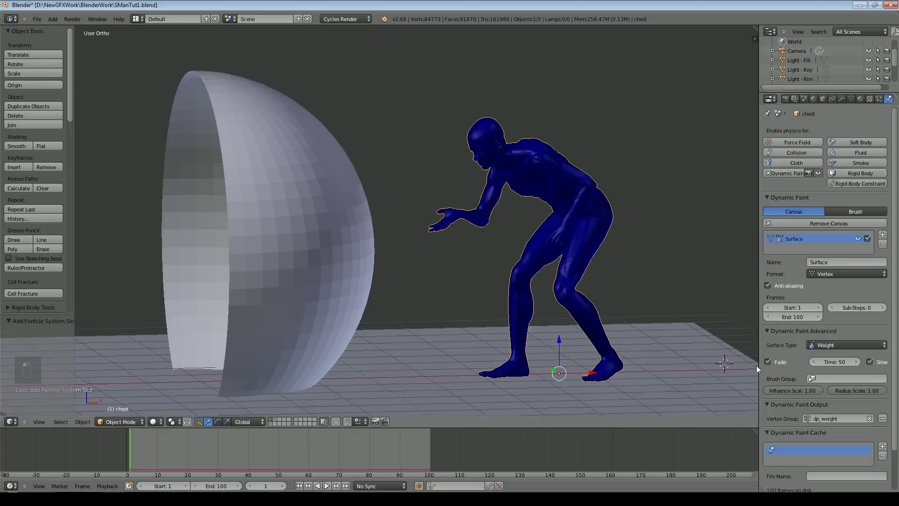
scroll(864, 435, "down", 2)
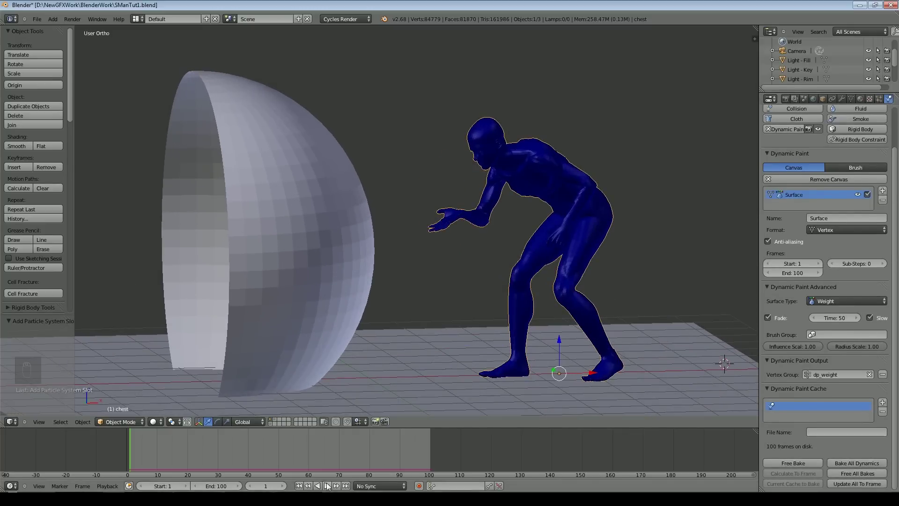
scroll(626, 175, "up", 2)
left_click(880, 99)
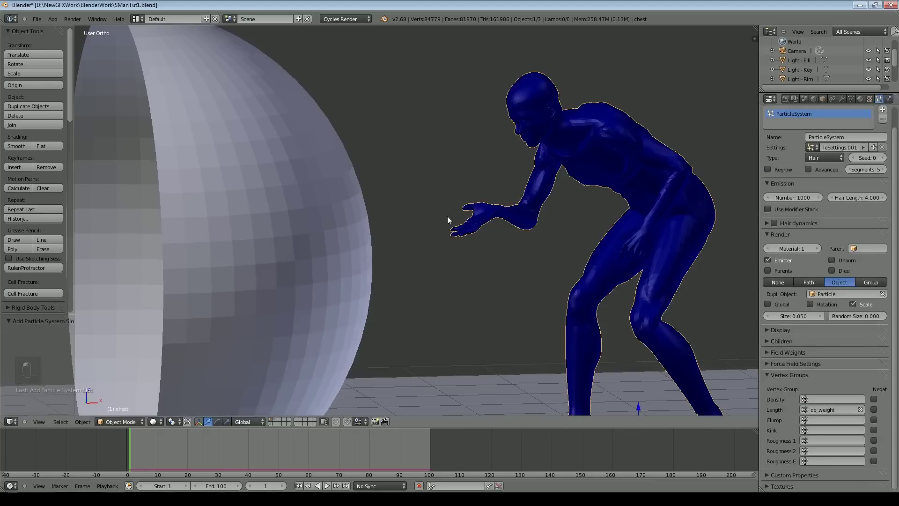
scroll(371, 279, "down", 2)
key("alt+a")
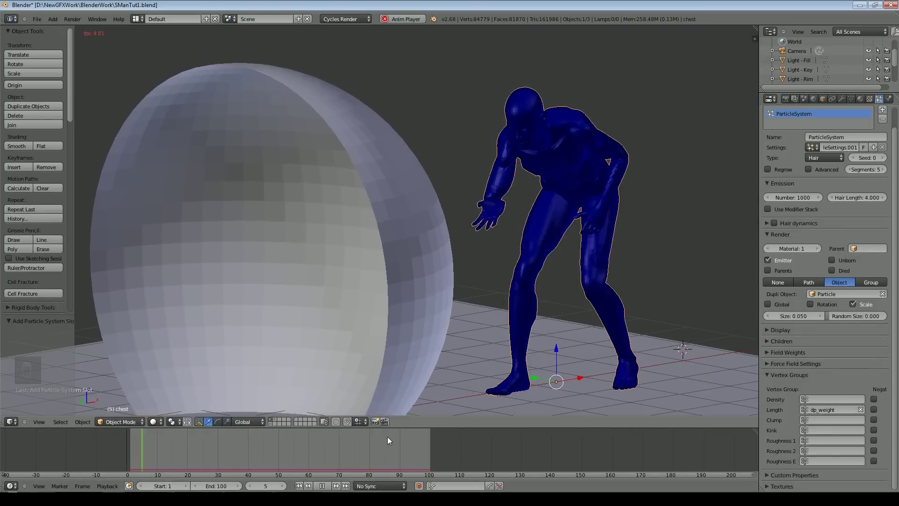
Step: Move the half-sphere to layer 2 and play the animation to check the emission
left_click(324, 486)
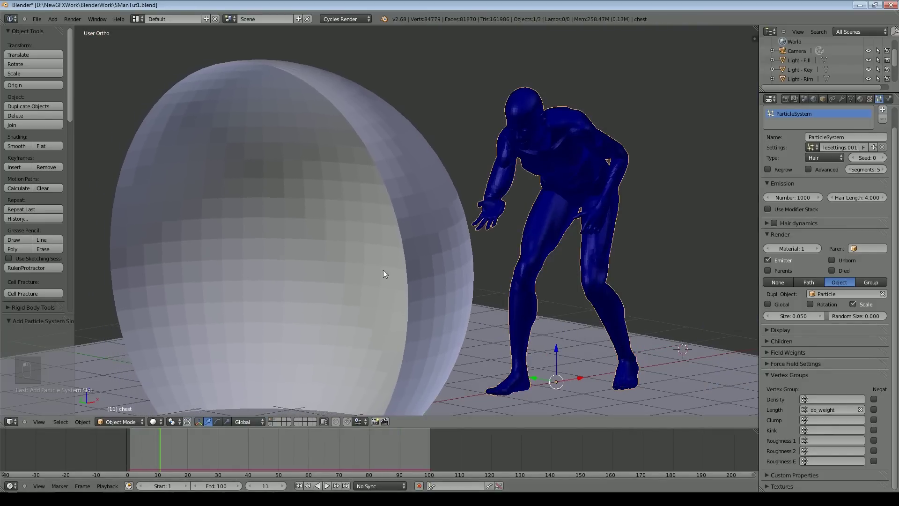
right_click(418, 271)
key("m")
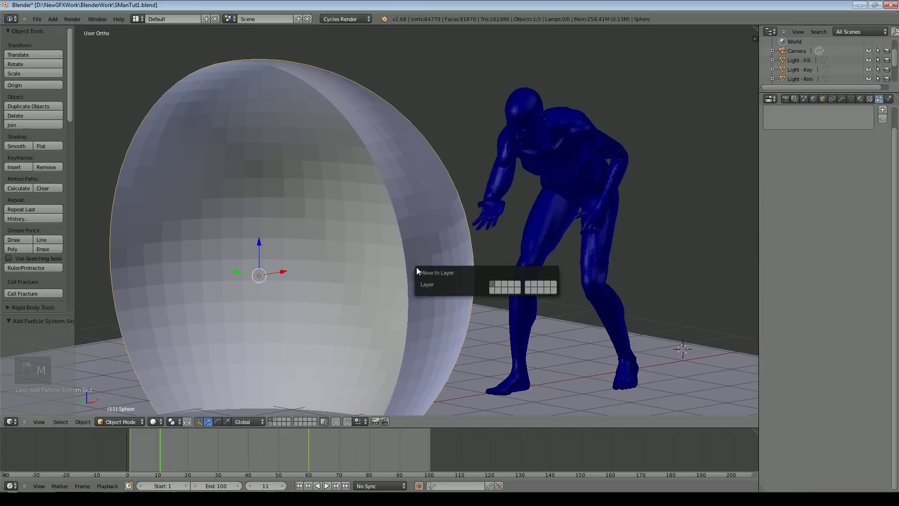
key("2")
left_click(327, 485)
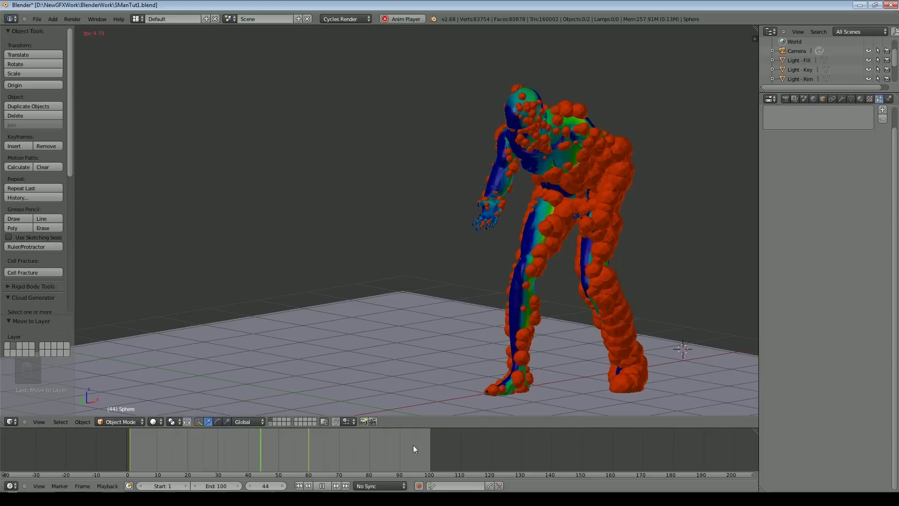
left_click(322, 486)
left_click(298, 486)
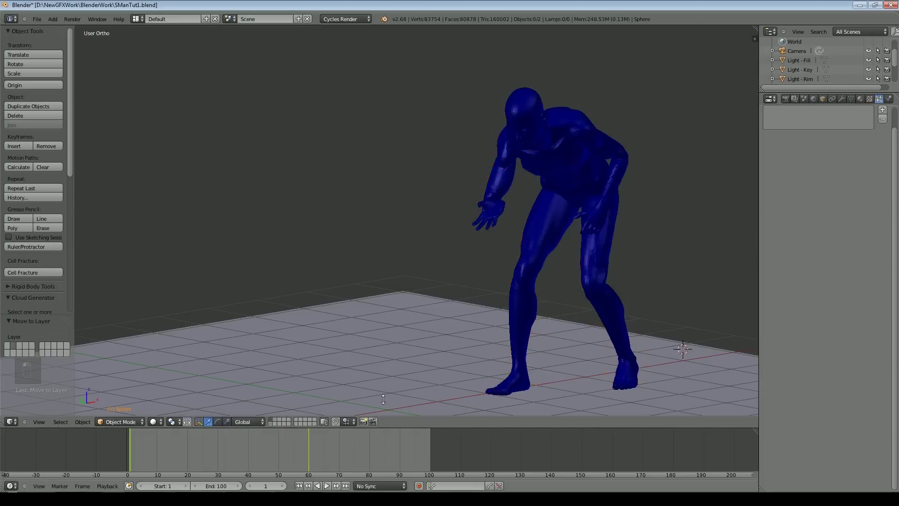
Step: Set the chest's particle size to 0.020 and random size to 0.325, then preview
right_click(573, 185)
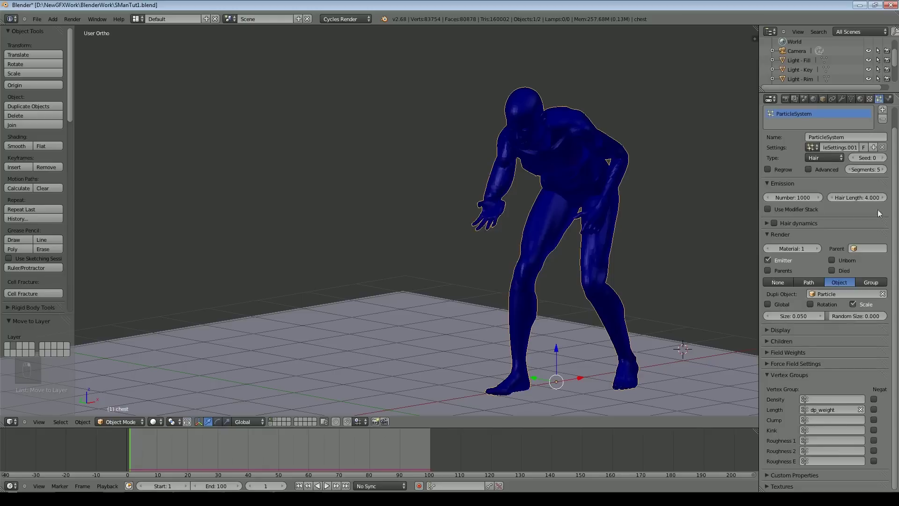
left_click(770, 314)
left_click(769, 314)
left_click(769, 314)
left_click_drag(833, 317, 851, 317)
left_click(327, 486)
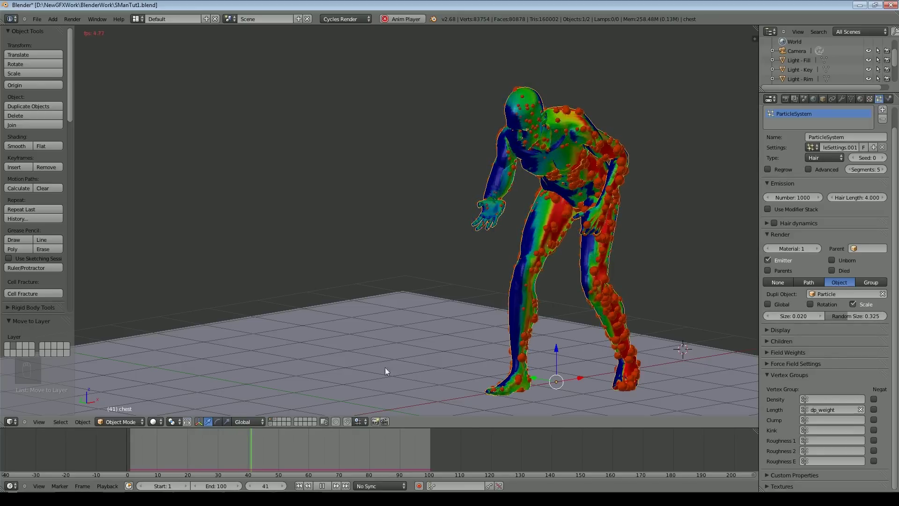
Step: Set the child particles to Interpolated and preview them during playback
left_click(321, 485)
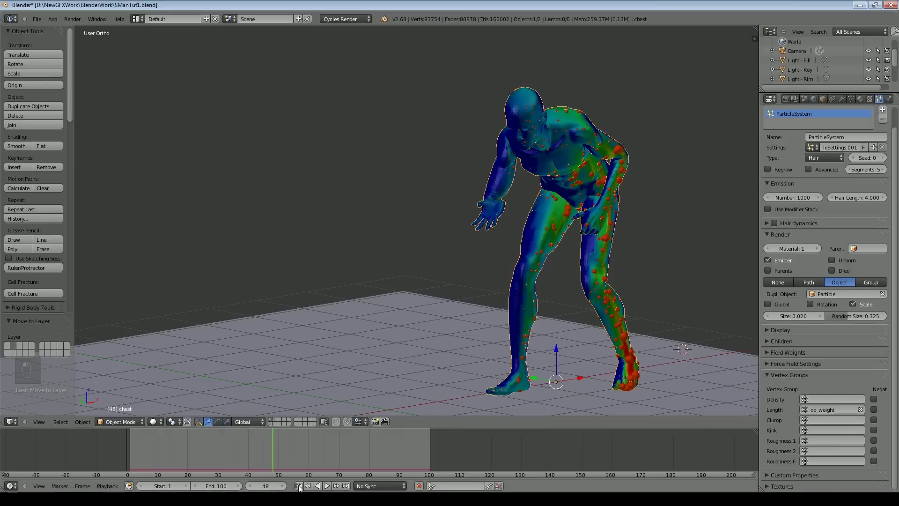
left_click(299, 485)
left_click(766, 341)
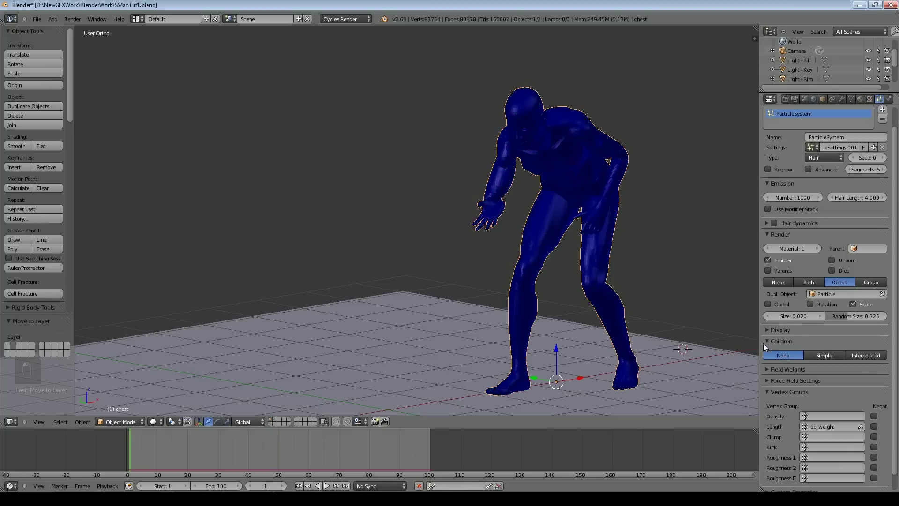
left_click(867, 358)
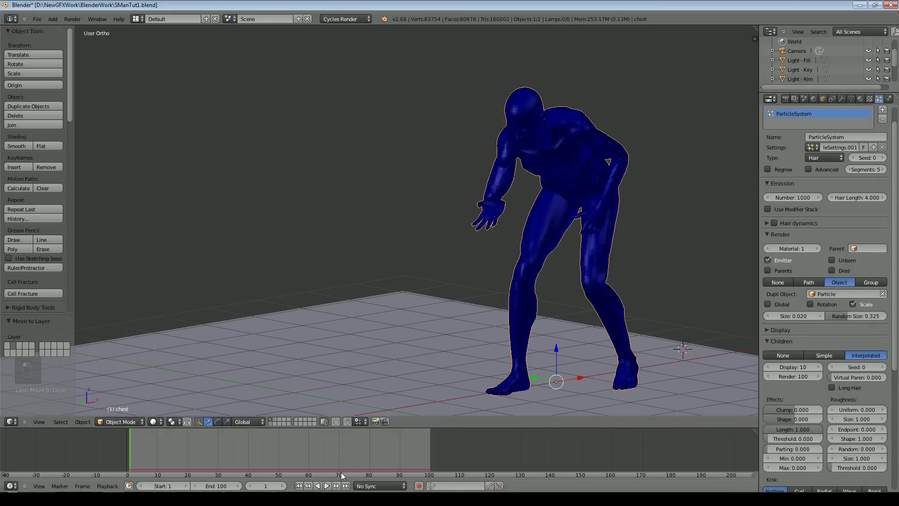
left_click(327, 486)
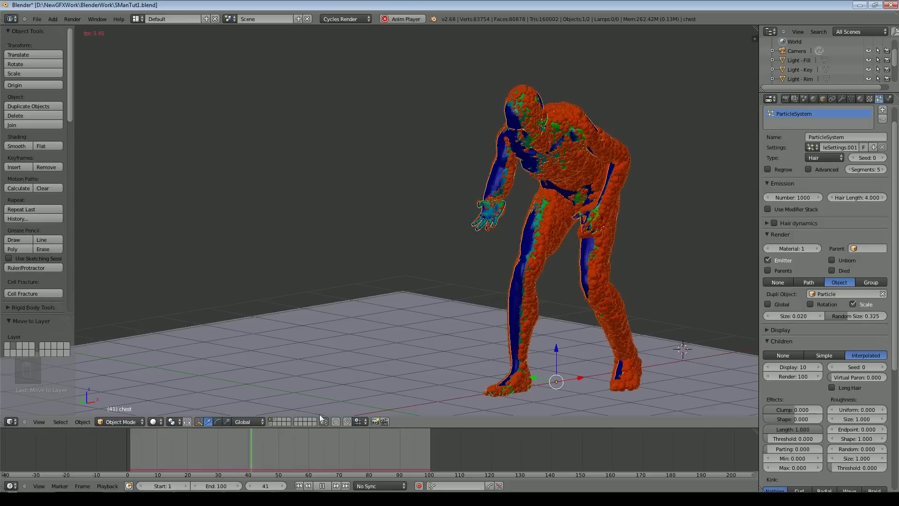
key("Escape")
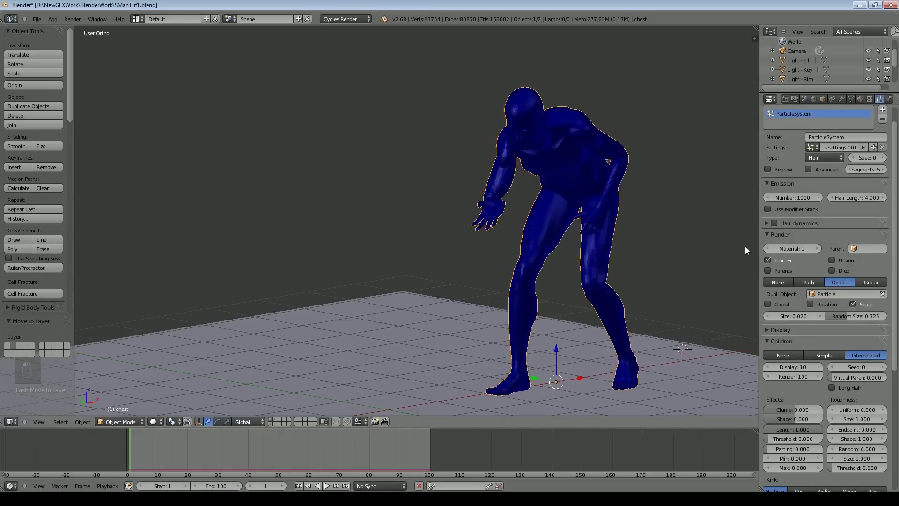
Step: Free the Dynamic Paint bake so it recalculates, stopping playback at frame 64
key("ctrl+Tab")
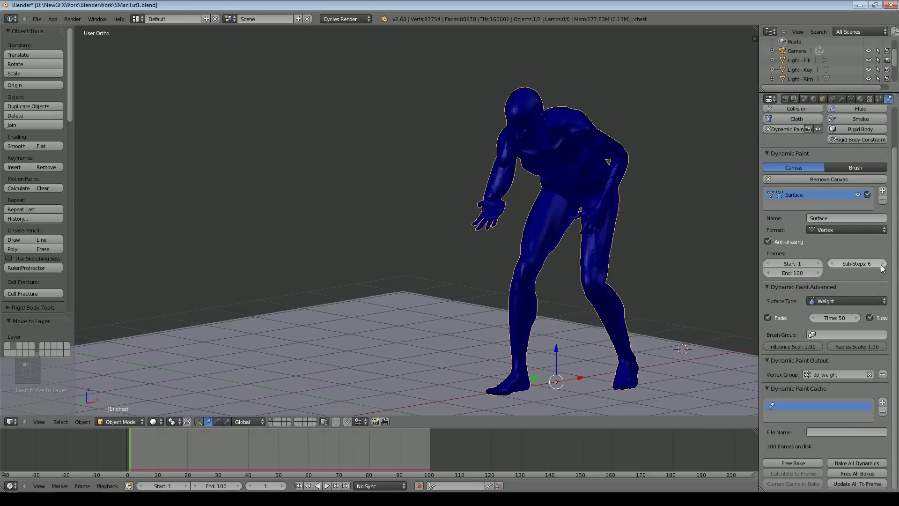
left_click(800, 464)
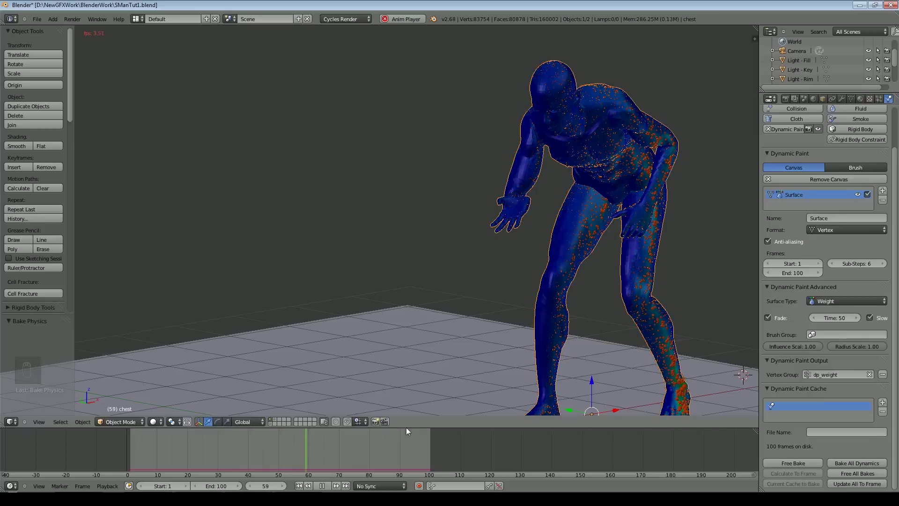
left_click(323, 486)
middle_click_drag(600, 221, 626, 151)
scroll(567, 217, "up", 2)
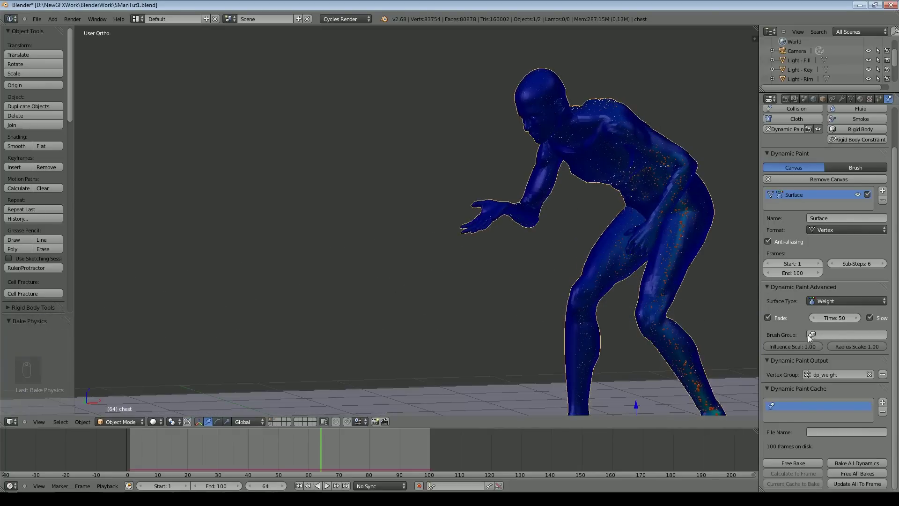
Step: Turn off emitter rendering in the particle Render settings
left_click(879, 99)
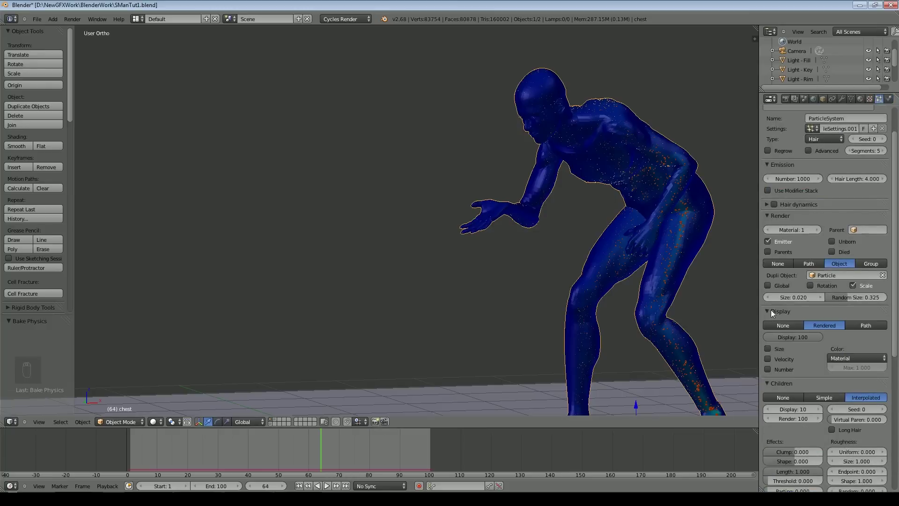
scroll(768, 309, "down", 1)
left_click(782, 322)
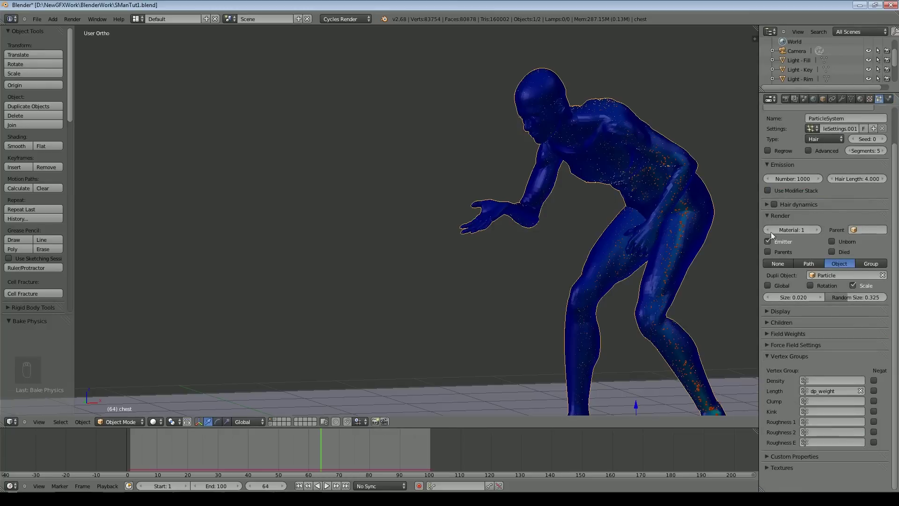
left_click(768, 241)
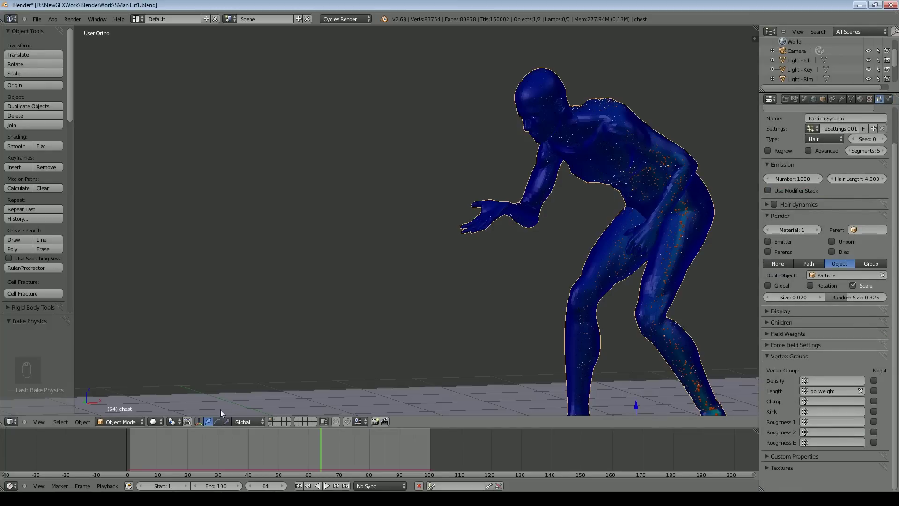
Step: Show the camera/lamp layer, switch to Rendered shading, and view the particle figure at frame 52
left_click(271, 422, "shift")
left_click(163, 421)
left_click(164, 359)
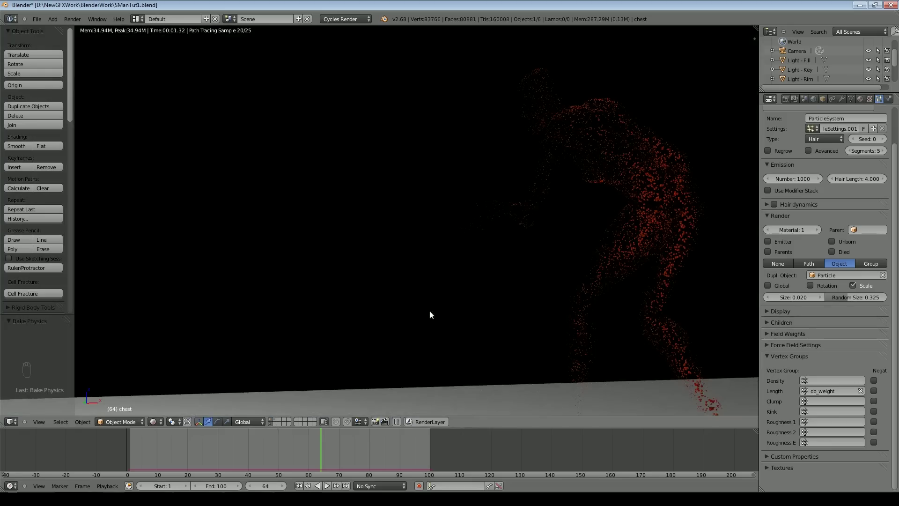
middle_click_drag(546, 277, 607, 257)
middle_click_drag(523, 182, 477, 350)
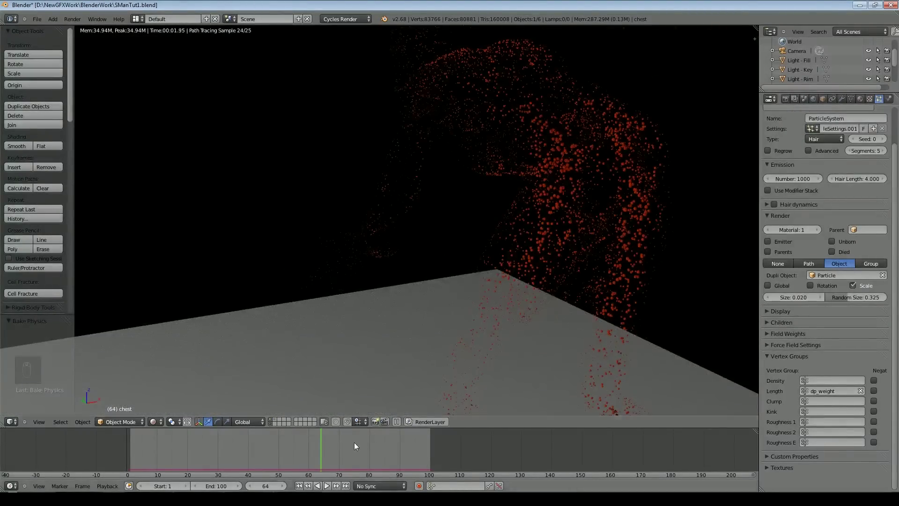
left_click_drag(290, 451, 284, 450)
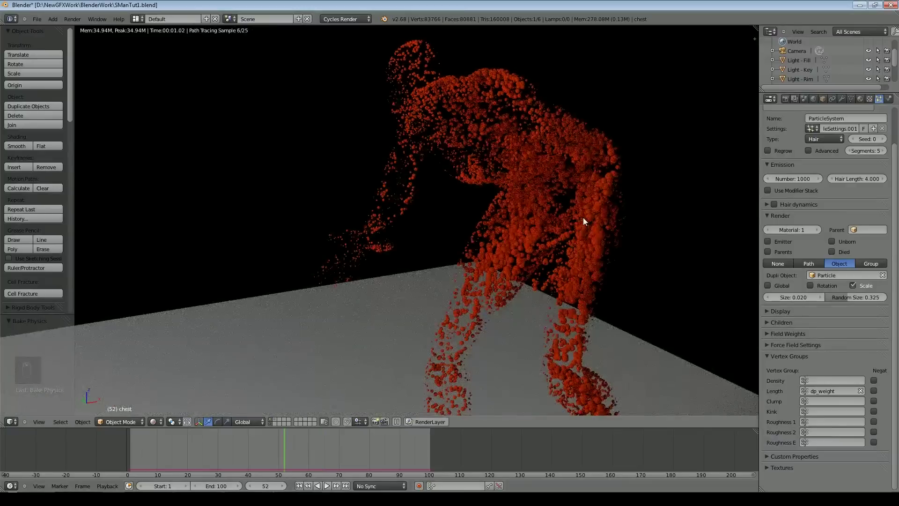
key("KP_1")
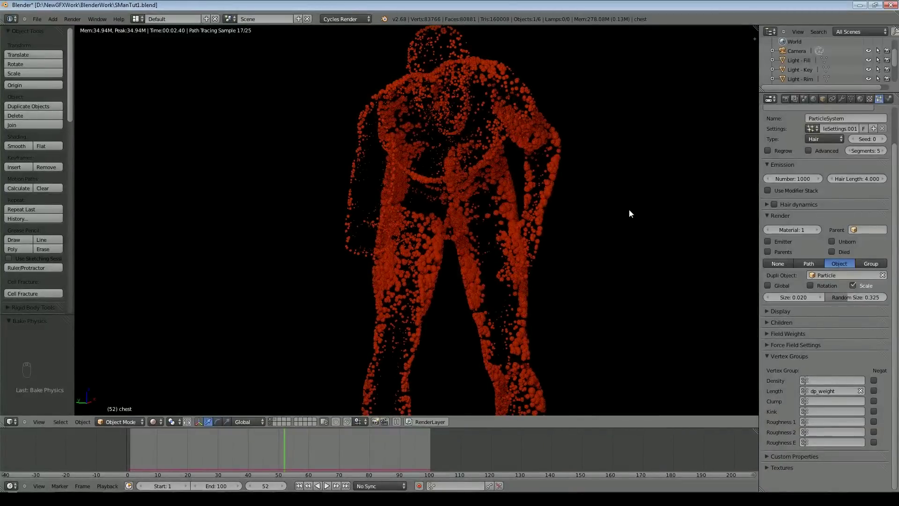
middle_click_drag(629, 214, 646, 219)
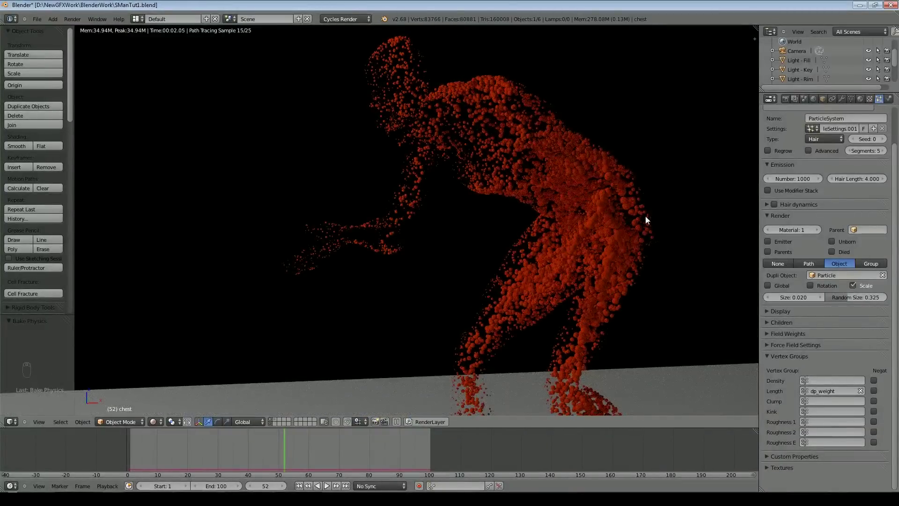